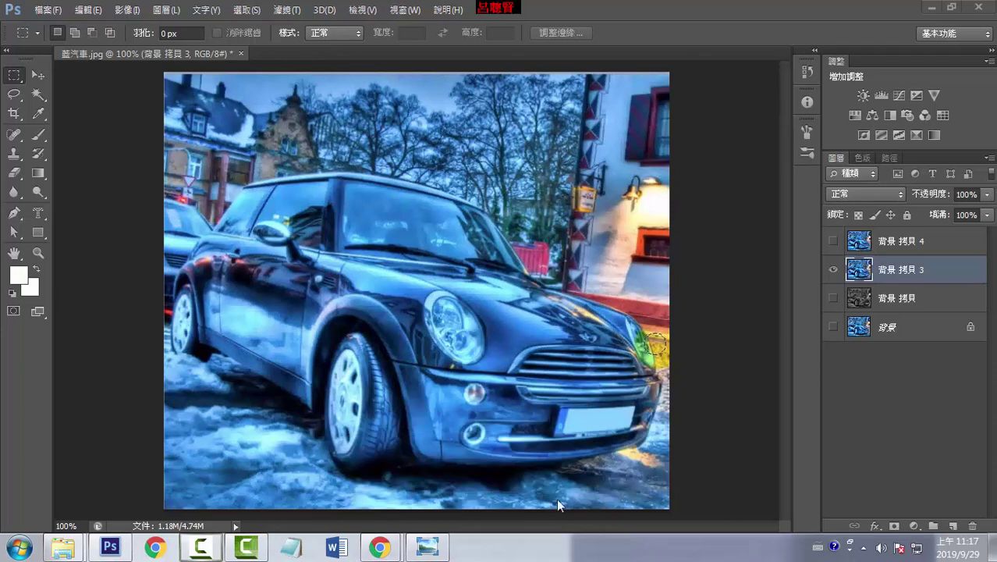
After checking the finished example, draw a rectangular selection over the car and enter Transform Selection
left_click(425, 547)
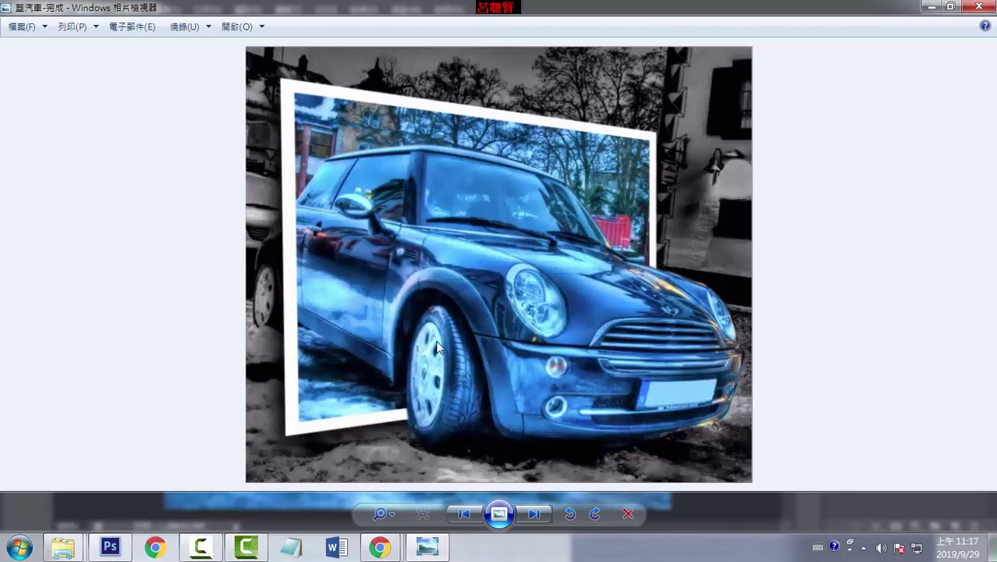
mouse_move(155, 547)
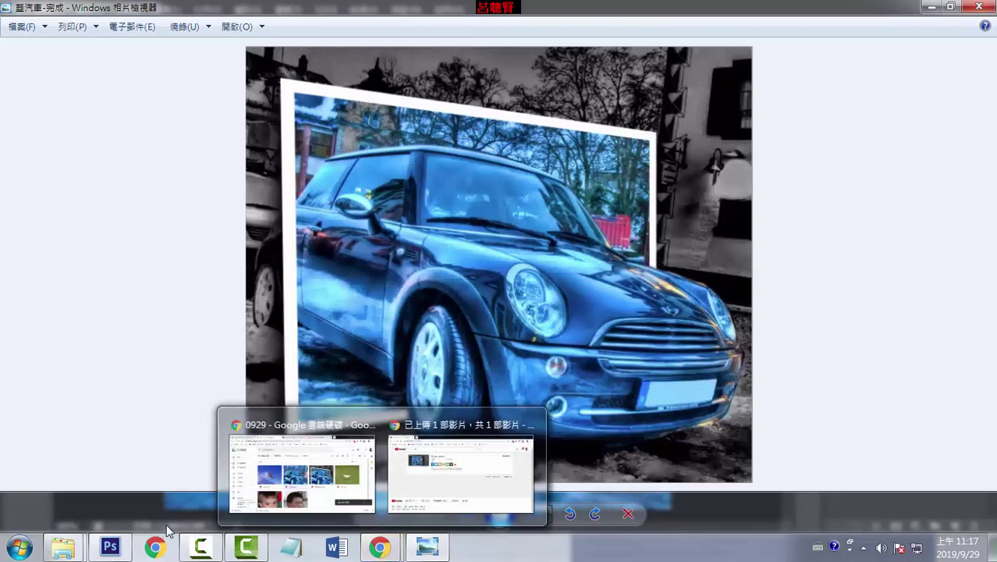
left_click(110, 546)
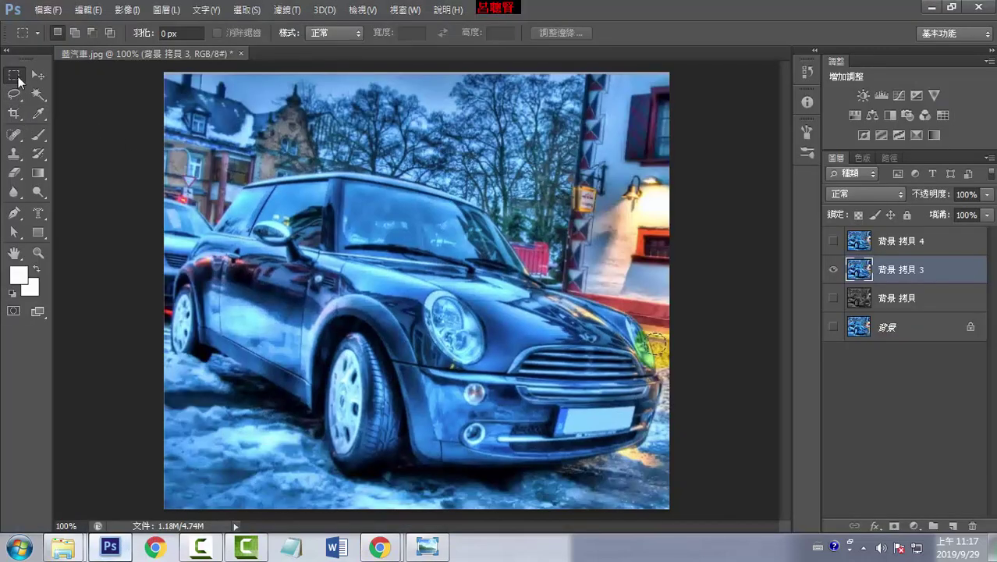
left_click_drag(225, 153, 555, 438)
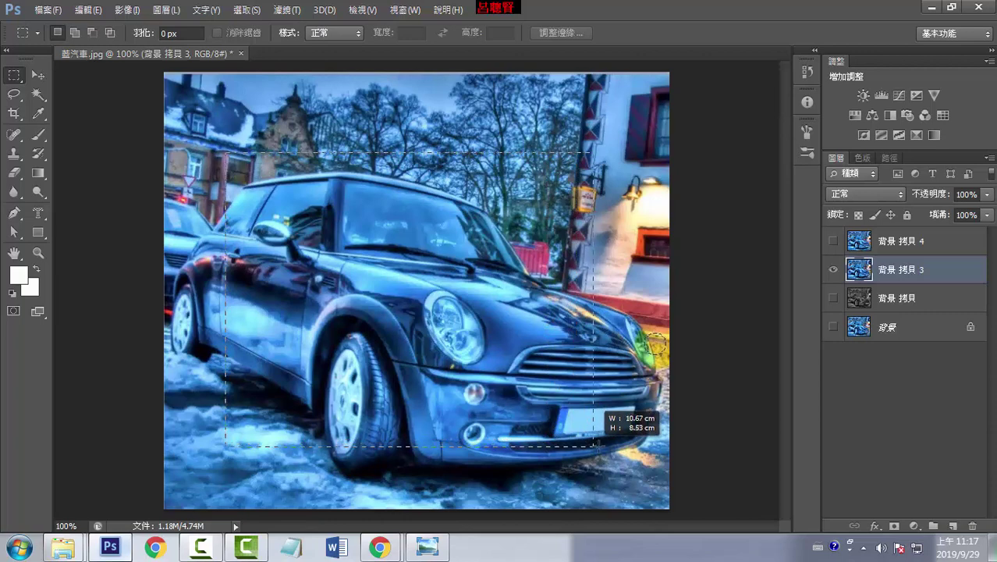
left_click_drag(568, 440, 600, 443)
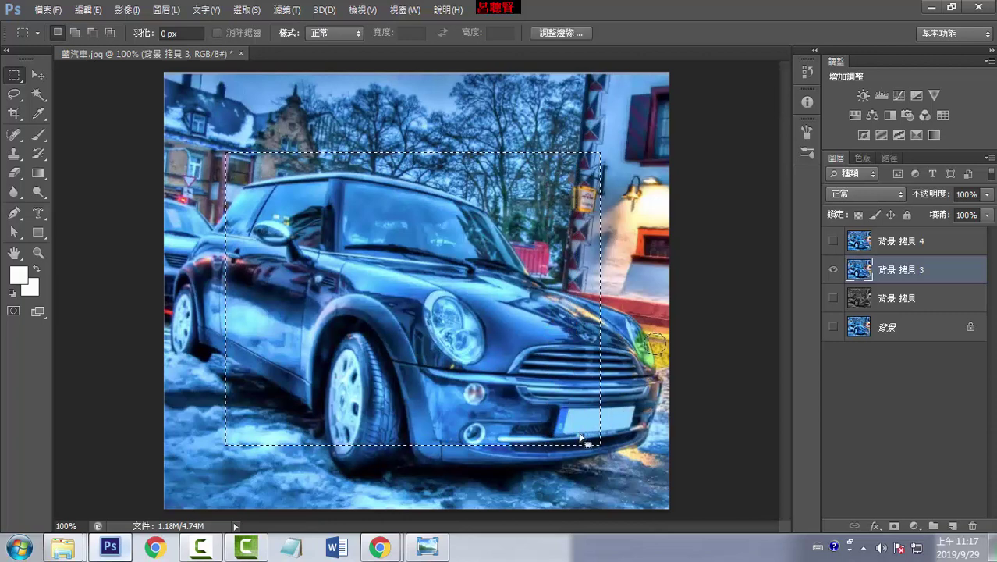
left_click_drag(414, 283, 393, 269)
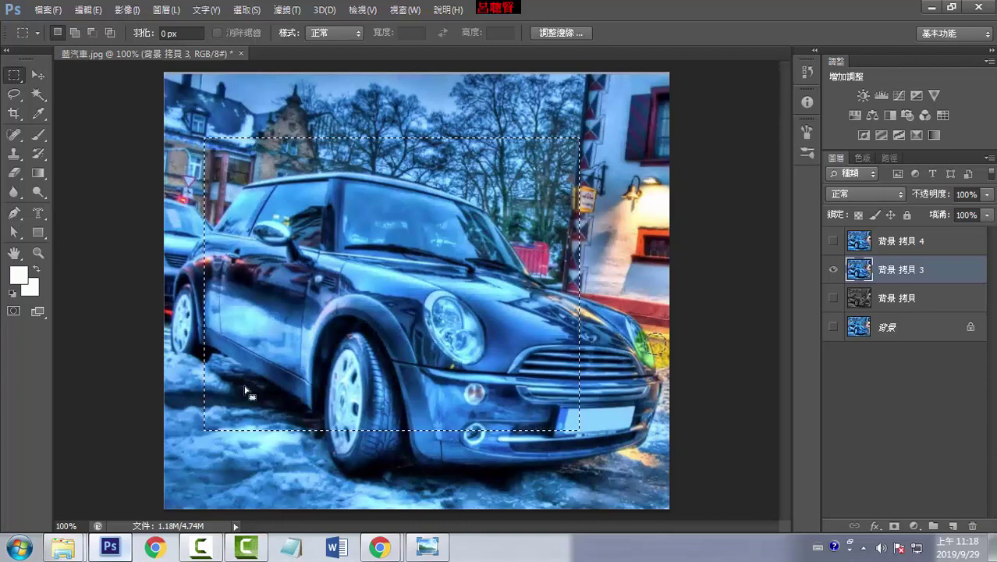
right_click(439, 307)
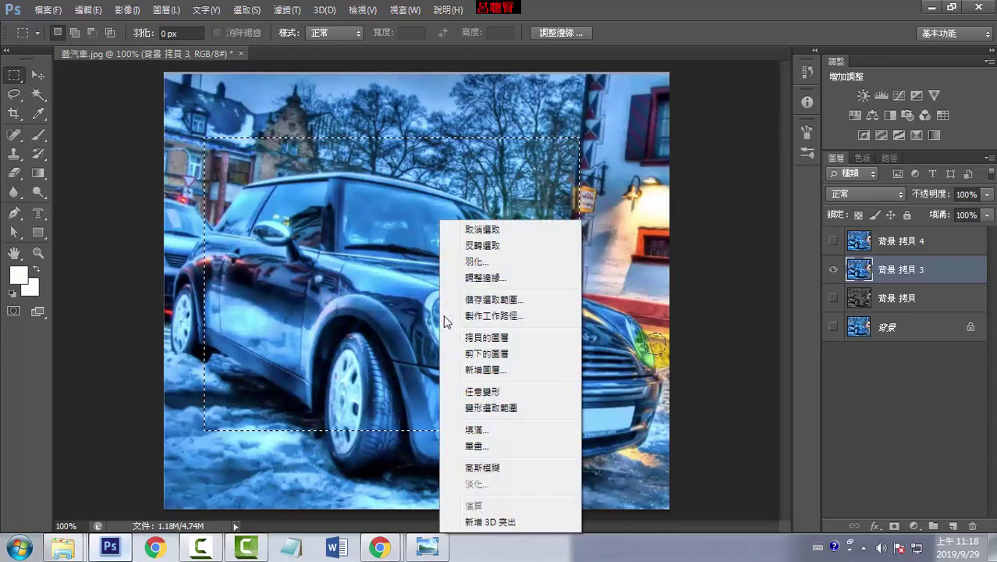
left_click(480, 409)
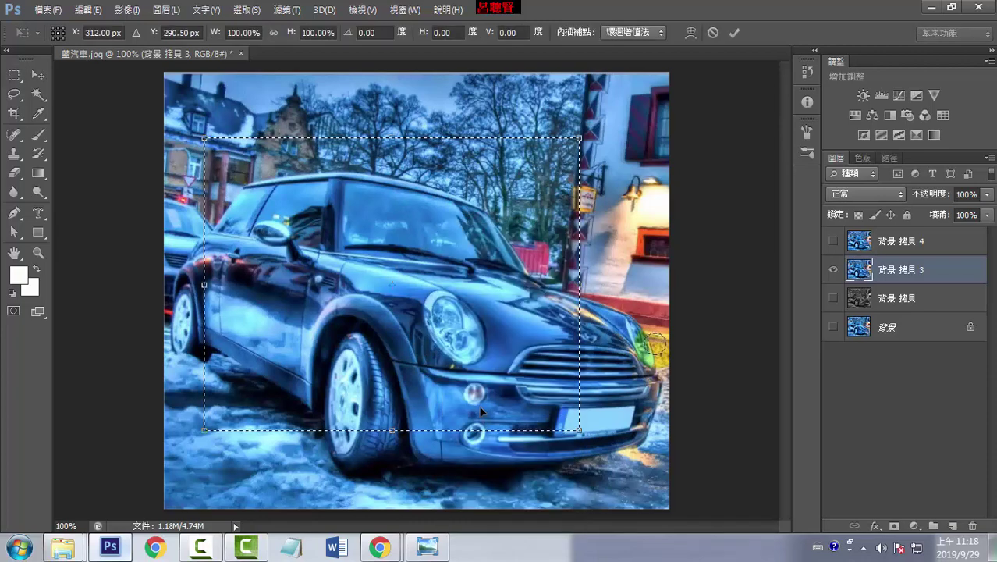
Distort the selection's four corners into a quadrilateral sloping down to the right, and commit
right_click(449, 251)
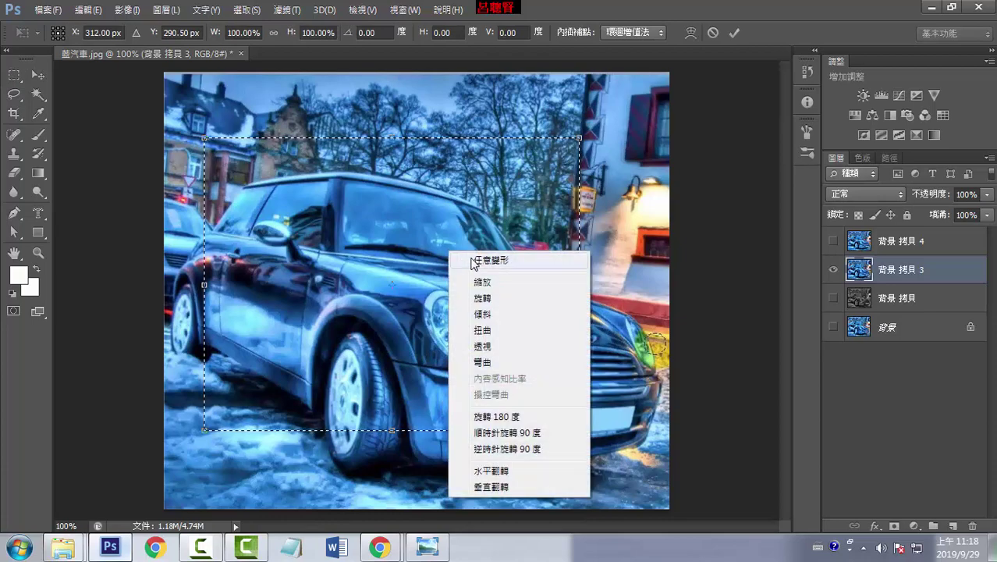
left_click(487, 331)
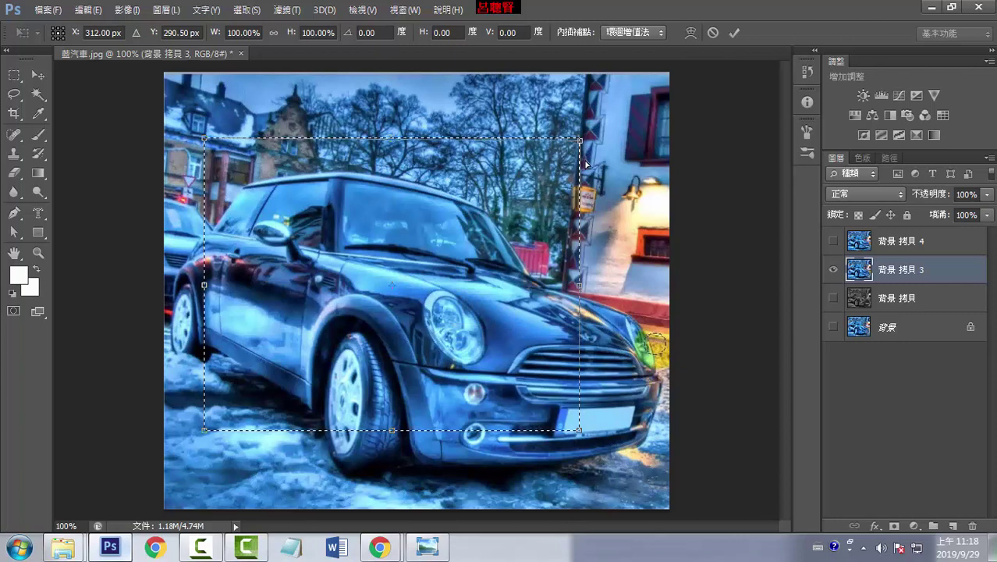
left_click_drag(579, 139, 581, 221)
left_click_drag(578, 429, 580, 413)
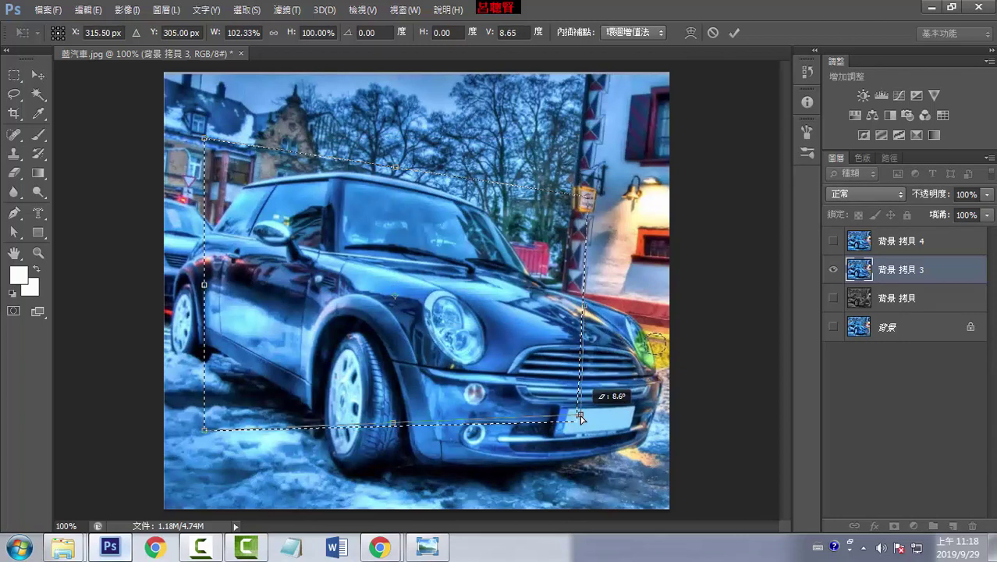
left_click_drag(207, 432, 197, 431)
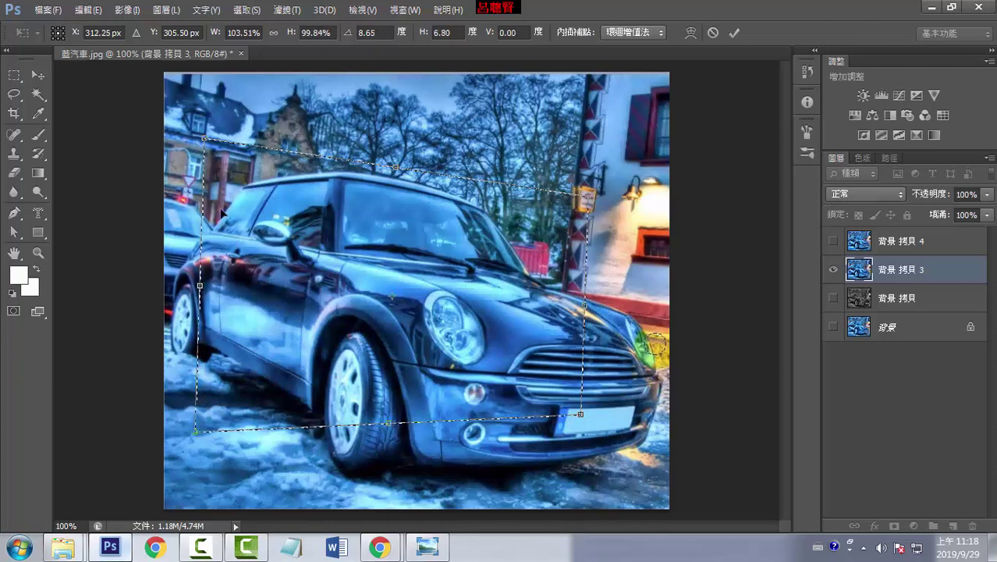
left_click_drag(200, 141, 194, 134)
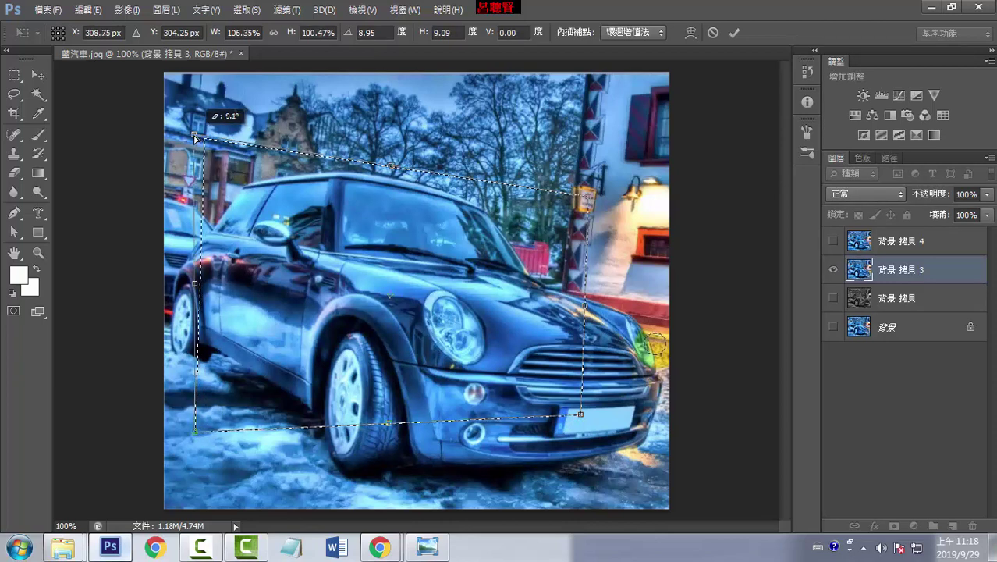
left_click_drag(588, 202, 585, 201)
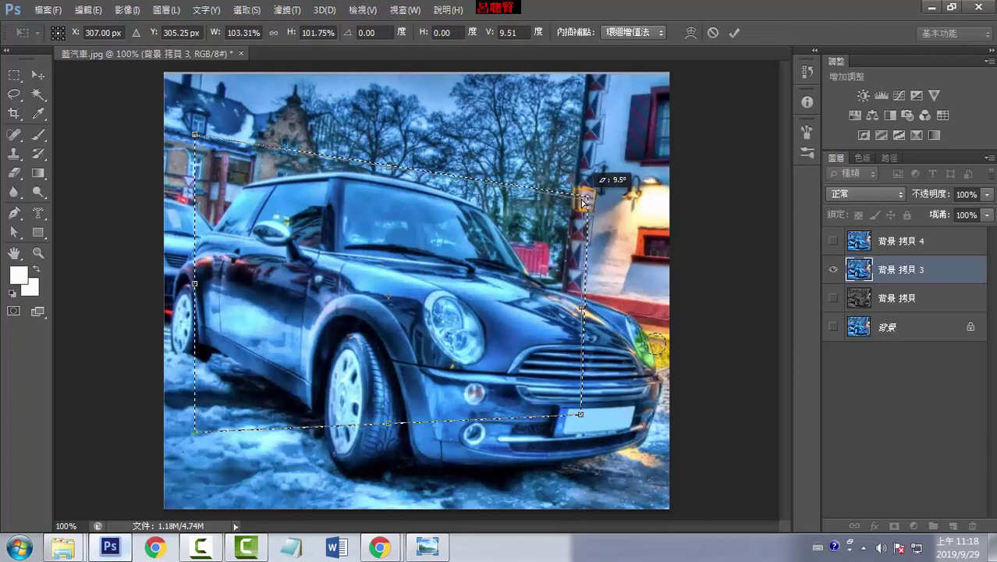
left_click_drag(586, 201, 602, 195)
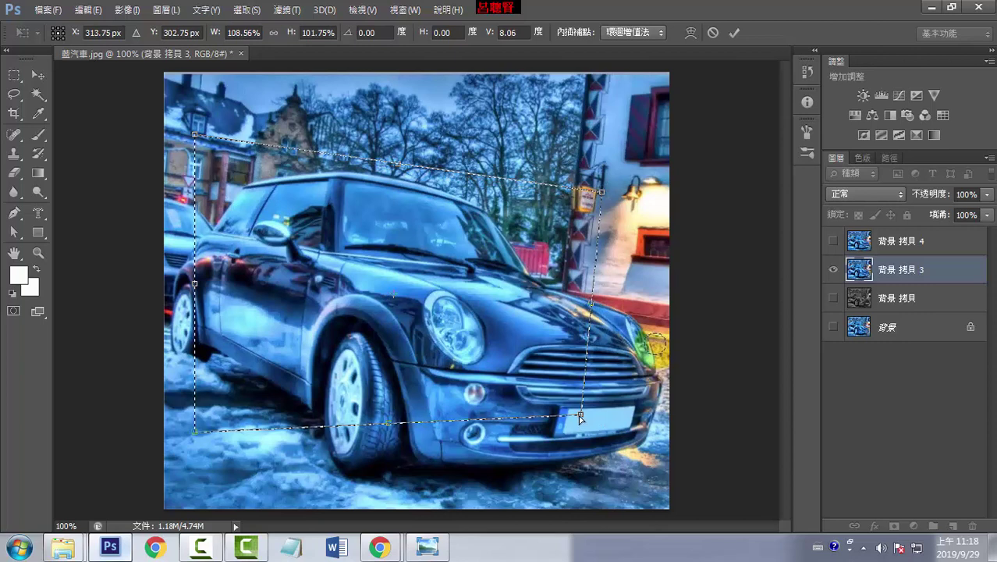
left_click_drag(579, 417, 596, 429)
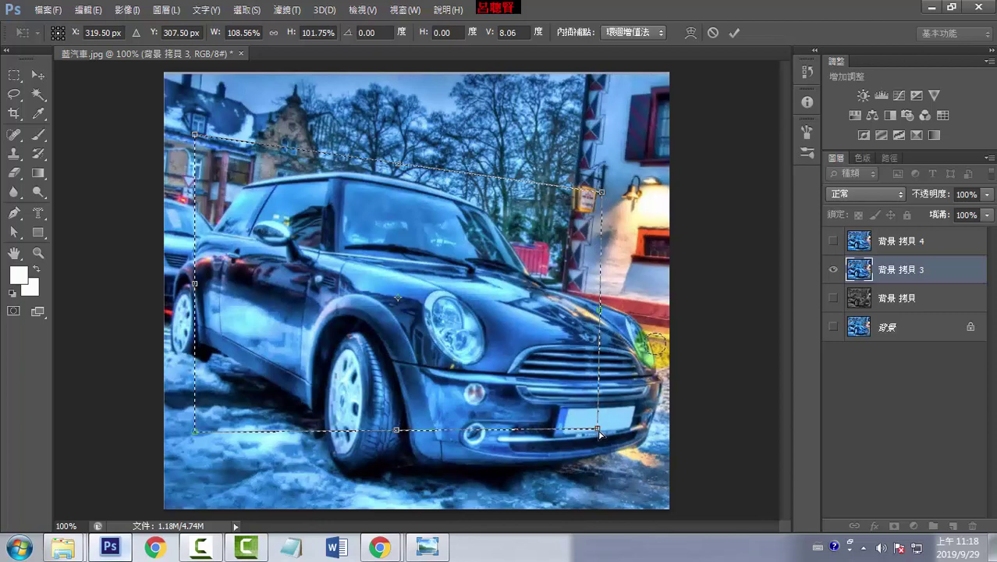
left_click_drag(602, 435, 603, 434)
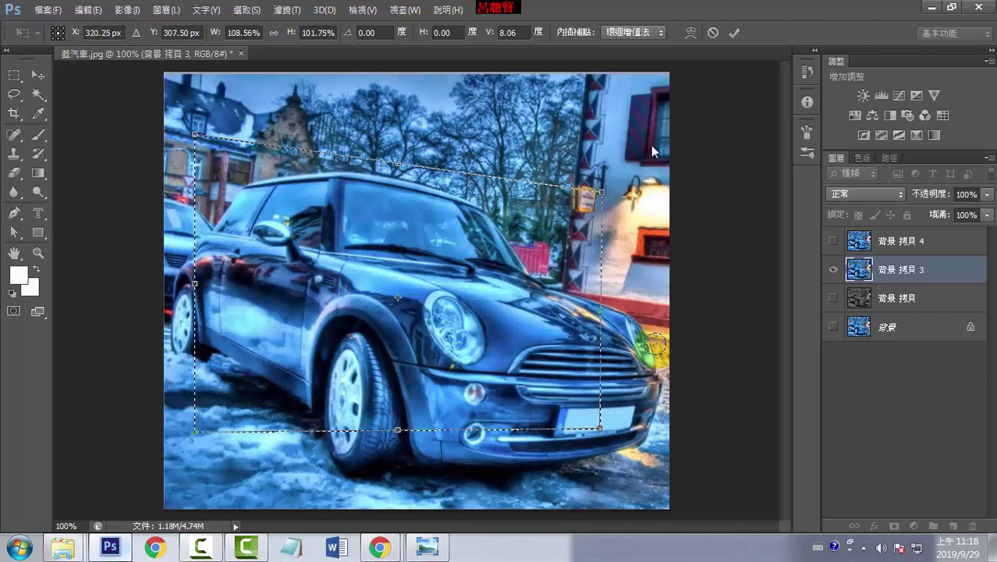
left_click(732, 37)
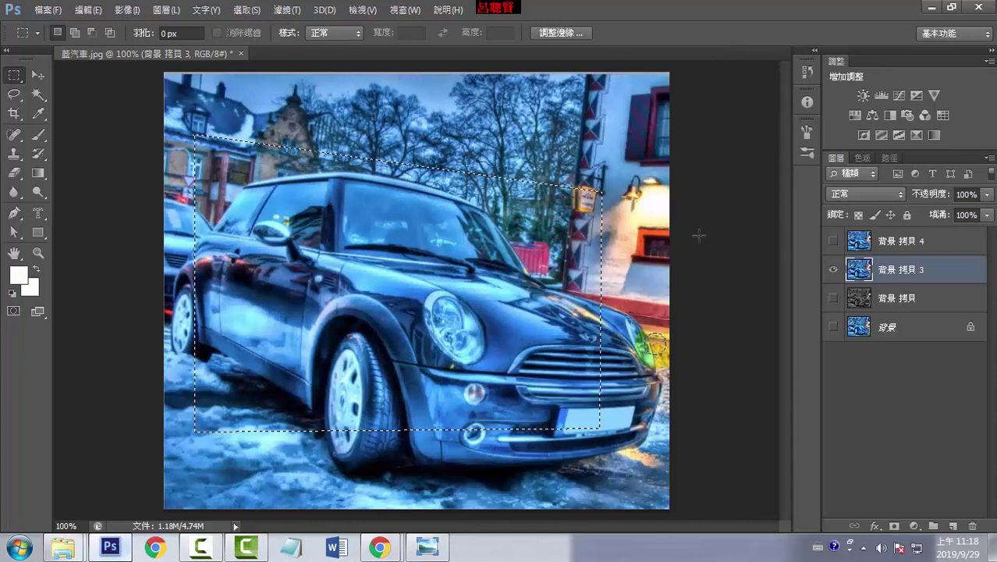
Copy the tilted area to new layer 圖層 1 and hide the 背景 拷貝 3 layer
right_click(455, 255)
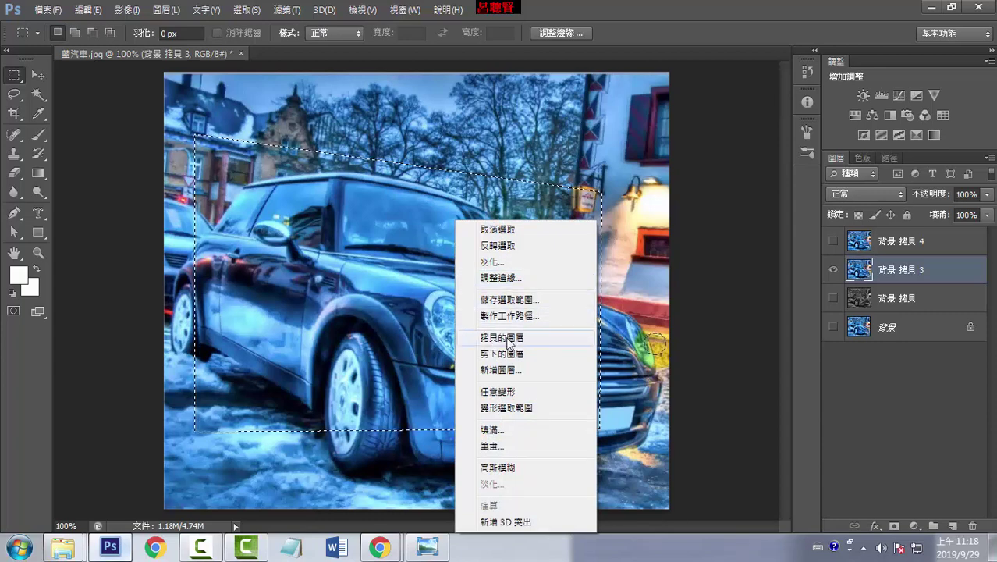
left_click(509, 341)
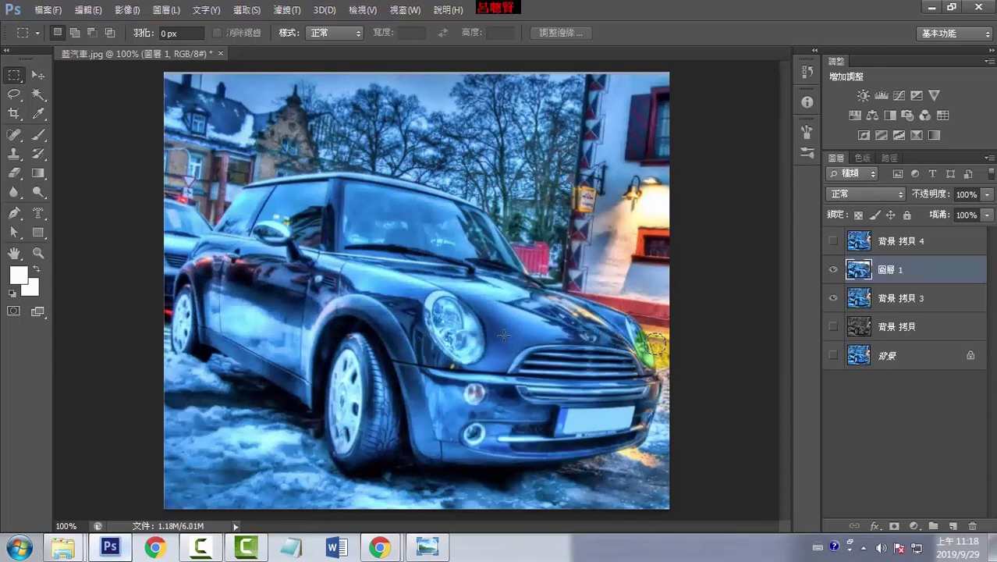
left_click(833, 301)
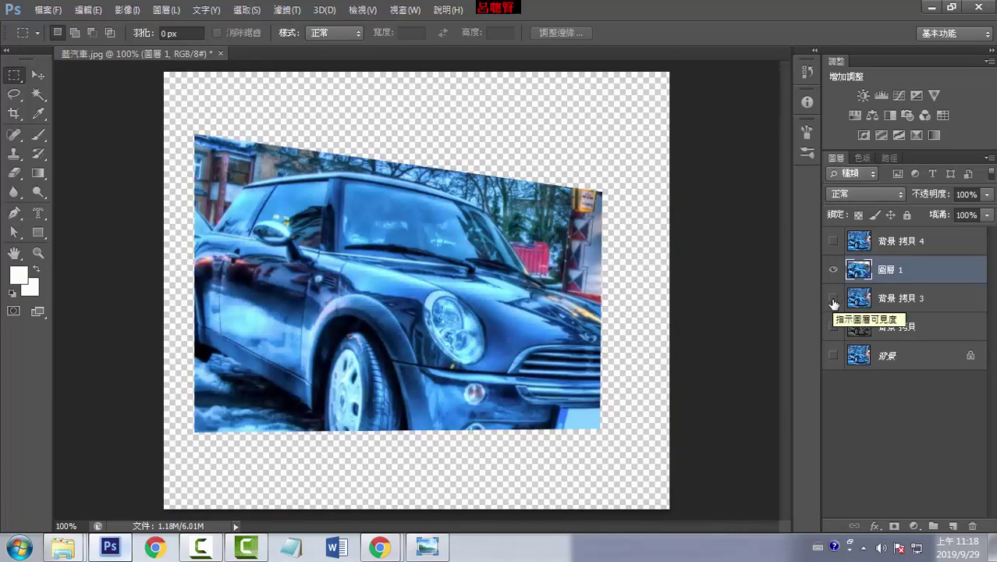
left_click(833, 300)
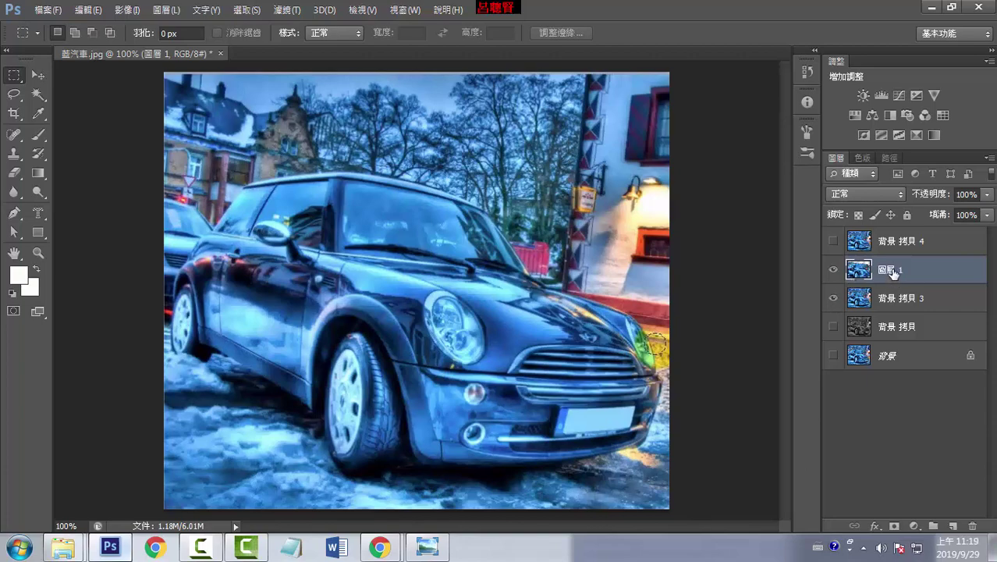
left_click(833, 299)
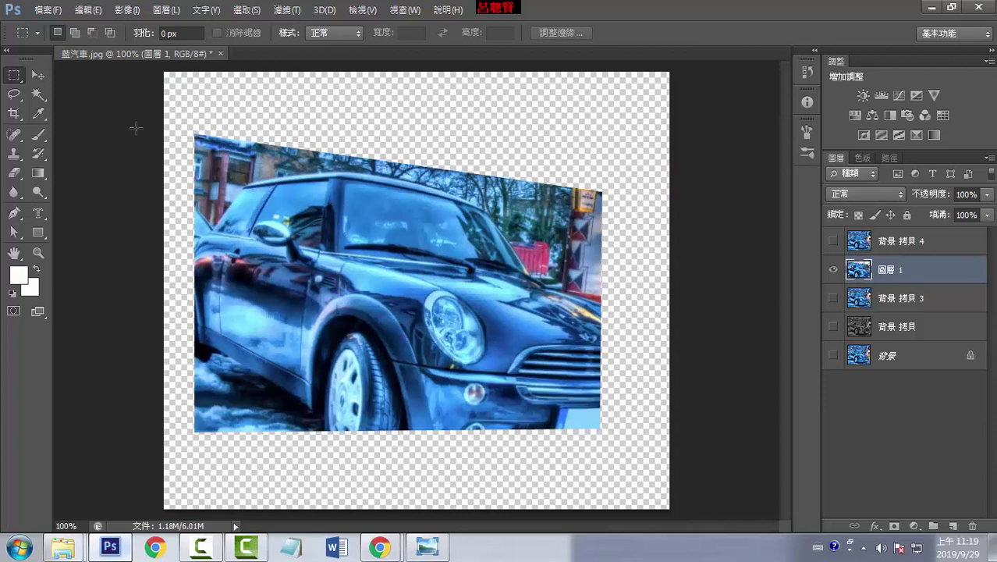
left_click(42, 100)
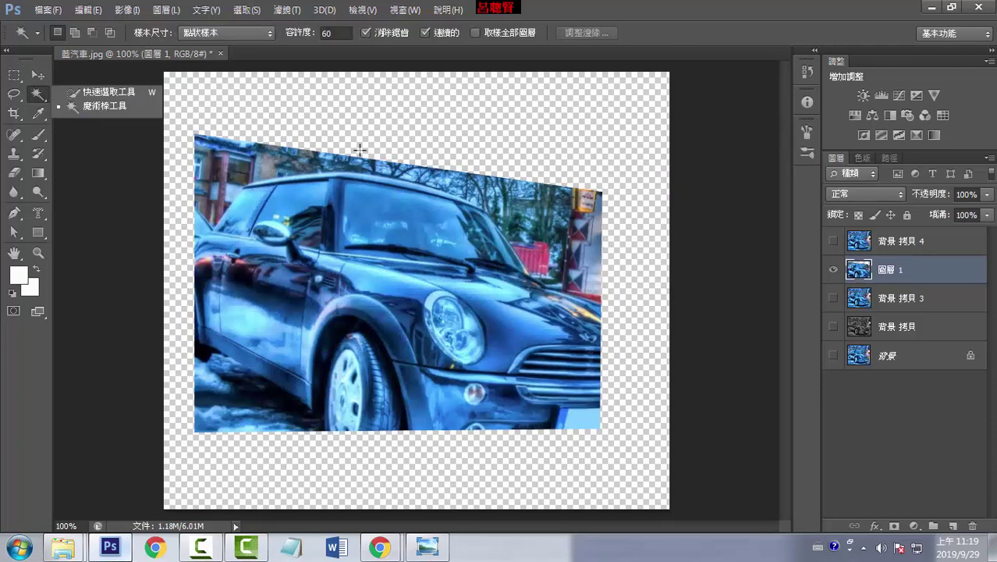
Magic Wand the transparency around the car piece, then invert to reselect the tilted car area
left_click(114, 107)
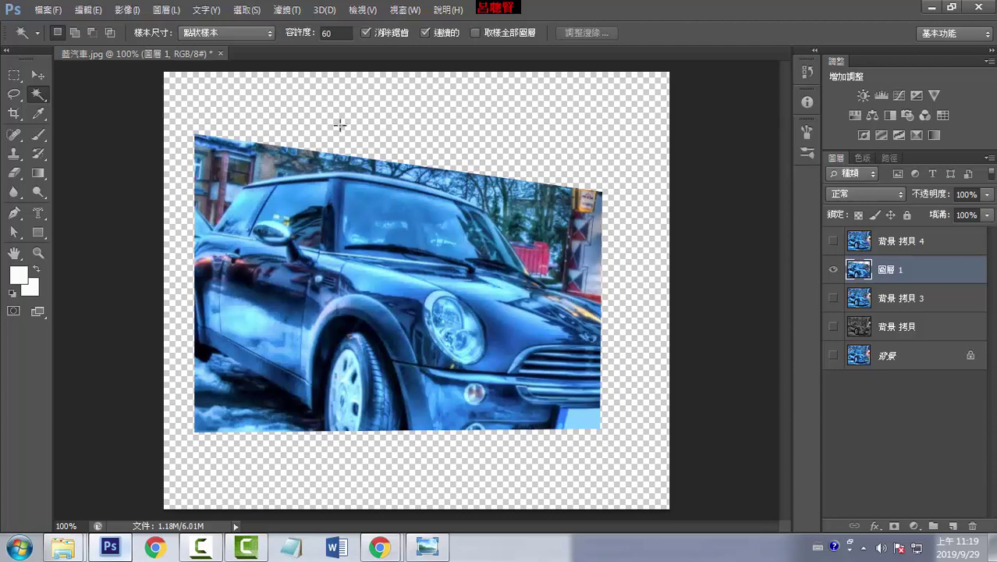
left_click(359, 128)
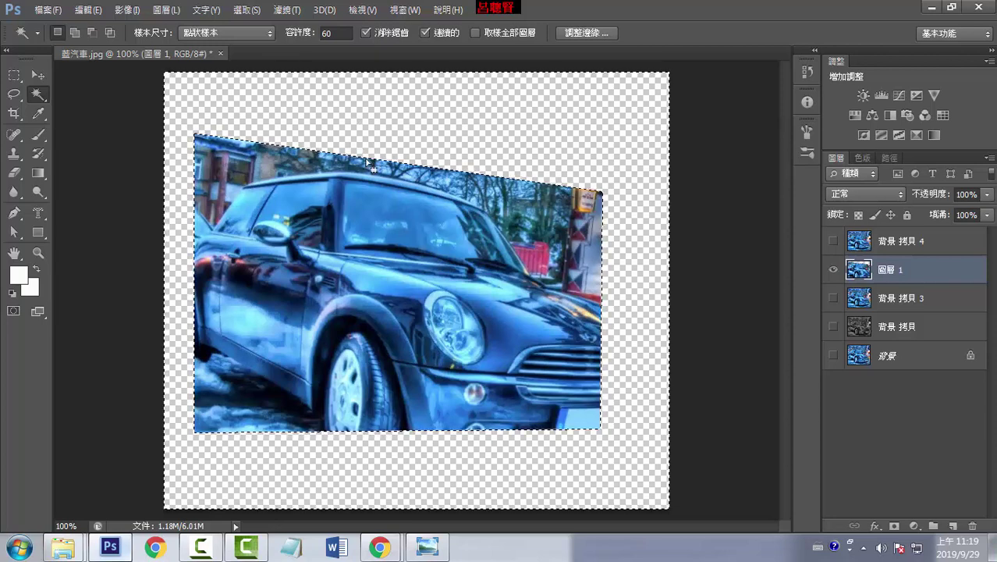
right_click(530, 162)
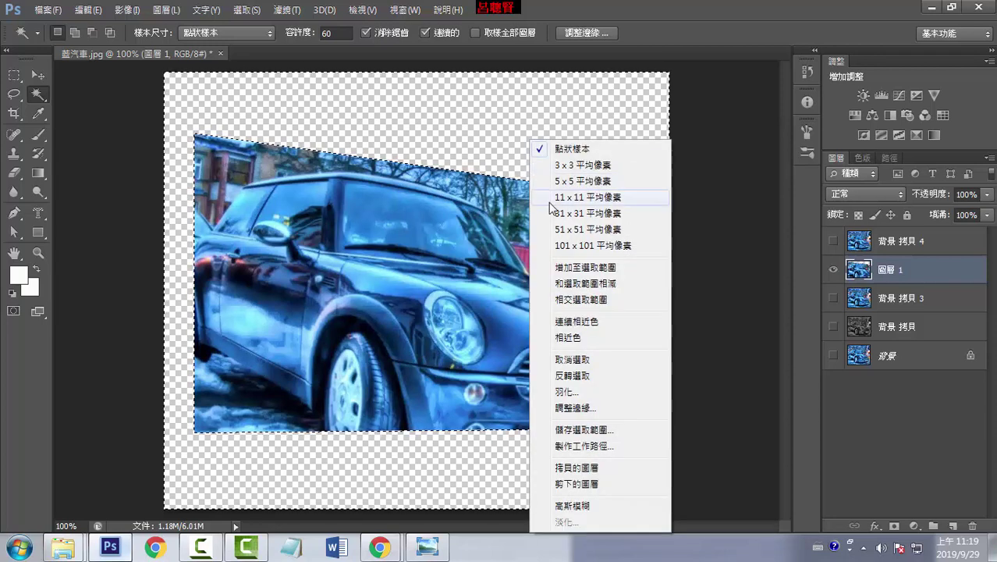
left_click(573, 379)
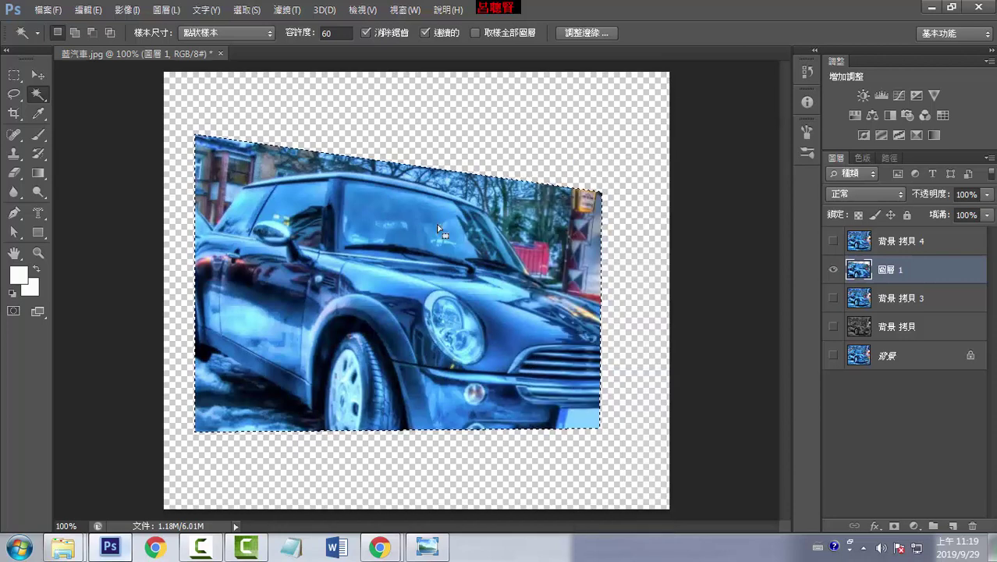
right_click(359, 196)
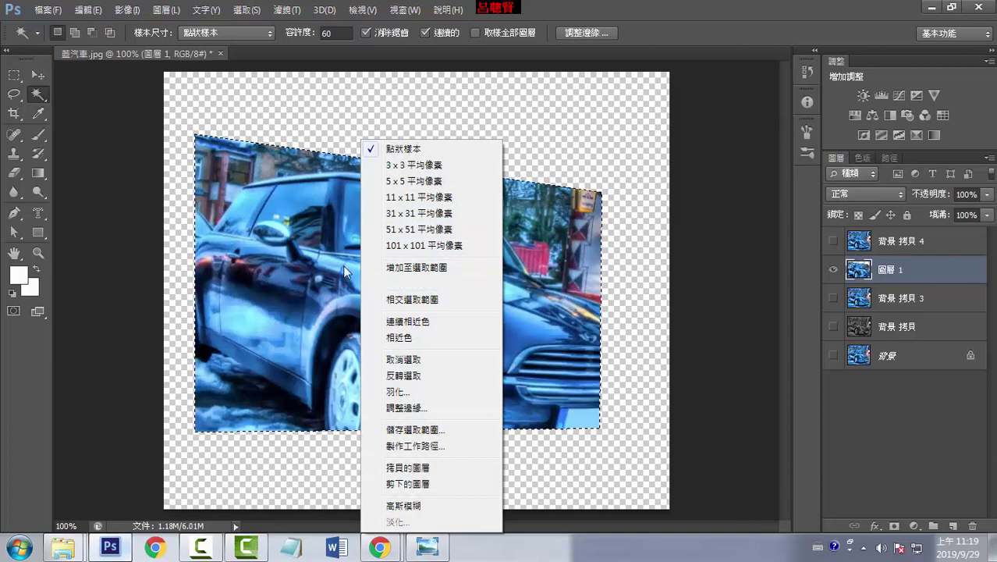
left_click(17, 77)
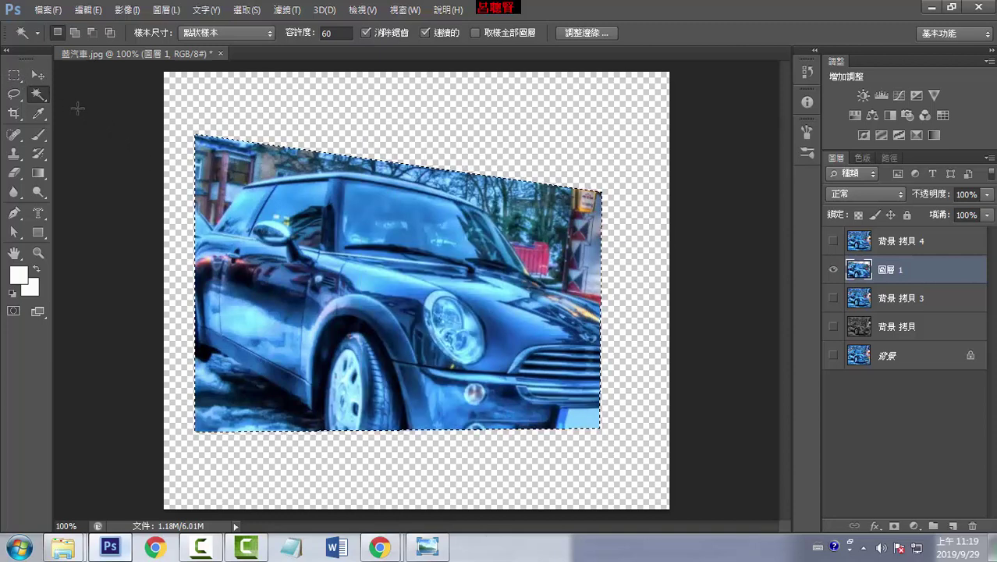
right_click(305, 216)
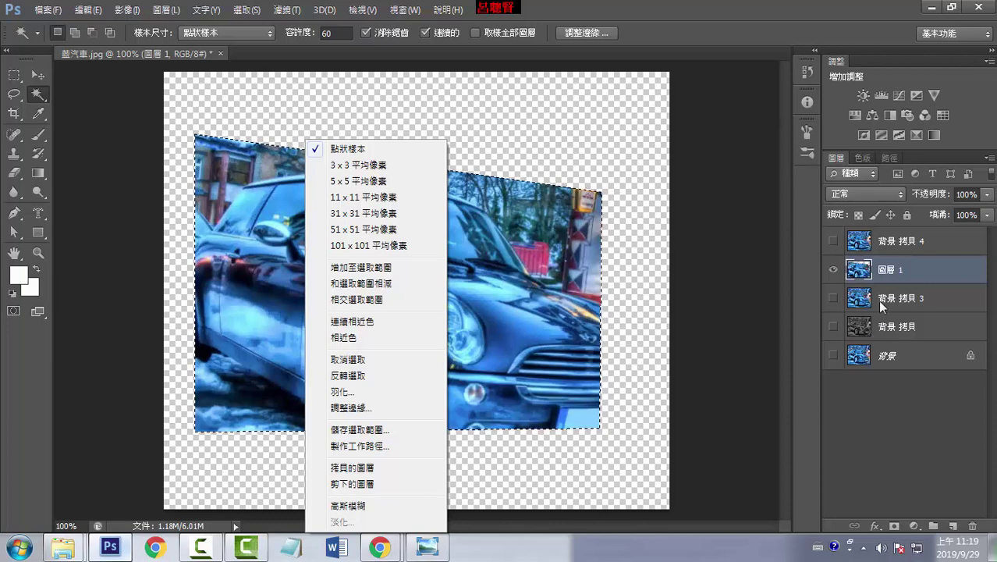
Show 背景 拷貝 3 again and delete layer 圖層 1, confirming with 是(Y)
left_click(879, 269)
left_click(833, 298)
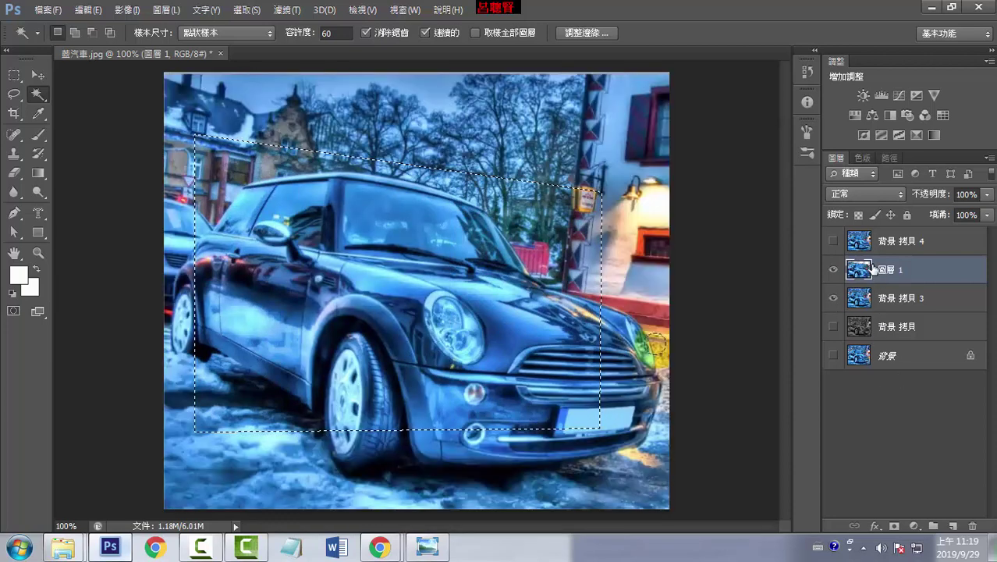
left_click(832, 270)
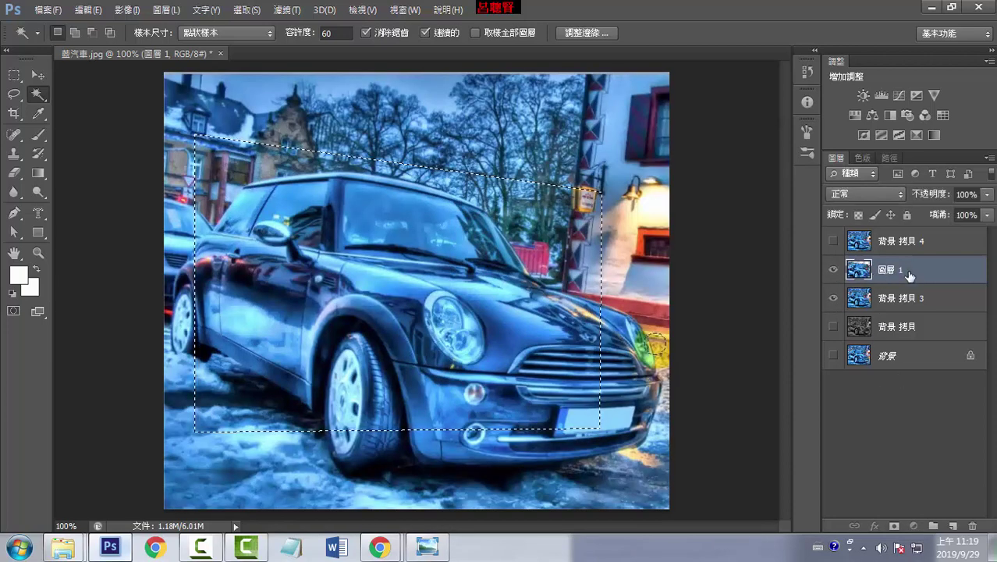
left_click(972, 526)
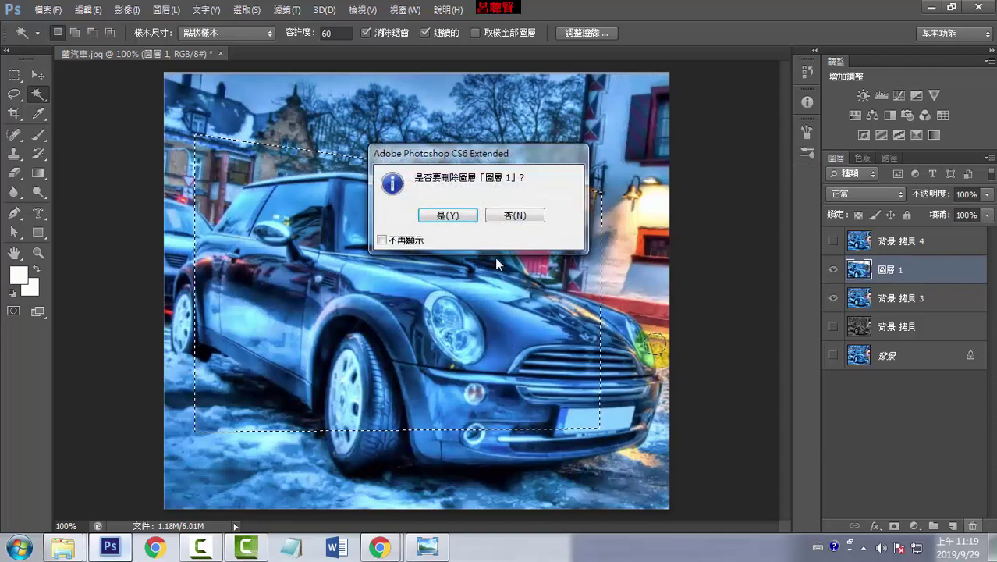
left_click(447, 215)
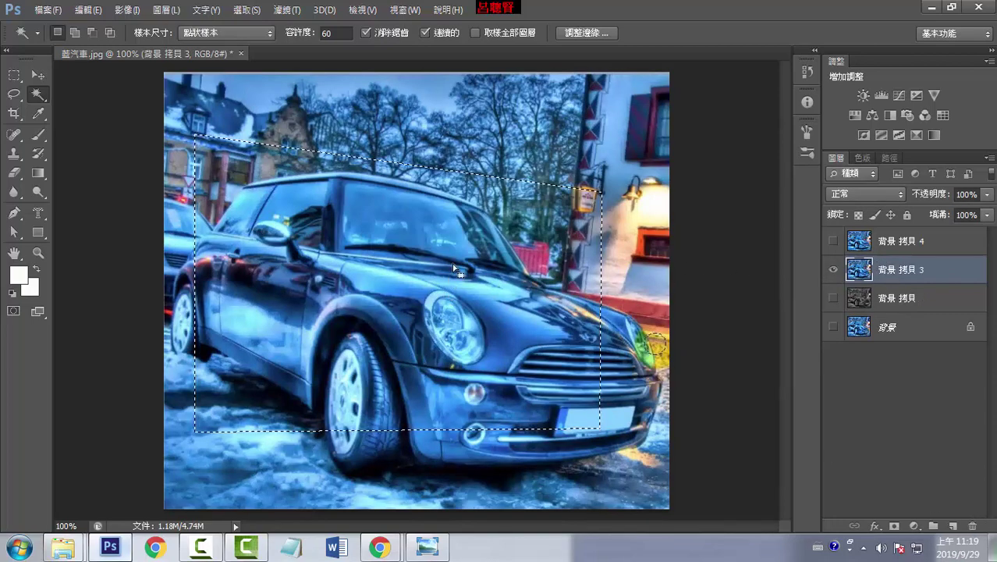
Save the tilted selection as a channel named 'frame'
right_click(385, 207)
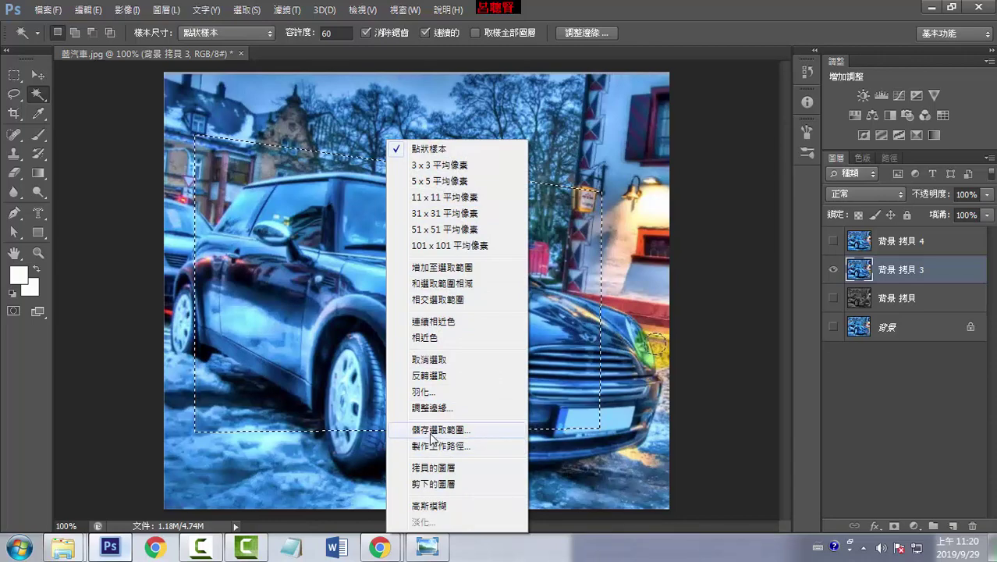
left_click(432, 430)
type("f")
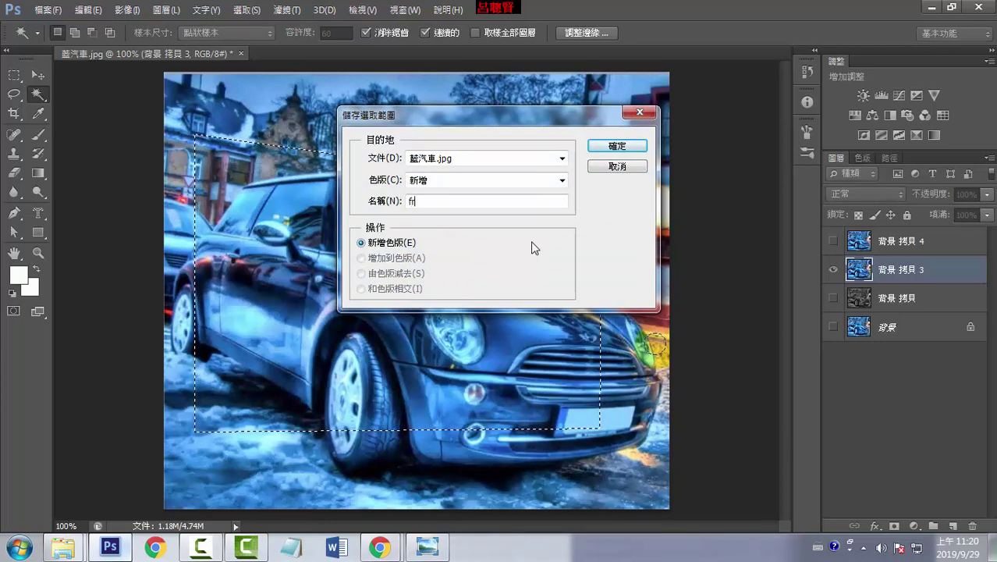
type("rrme")
key("BackSpace")
key("BackSpace")
key("BackSpace")
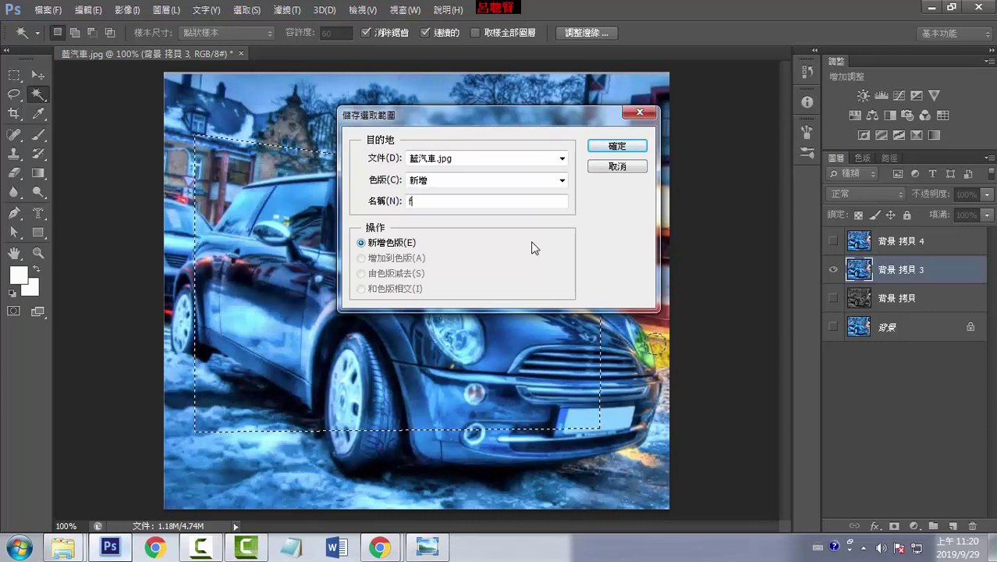
type("rame")
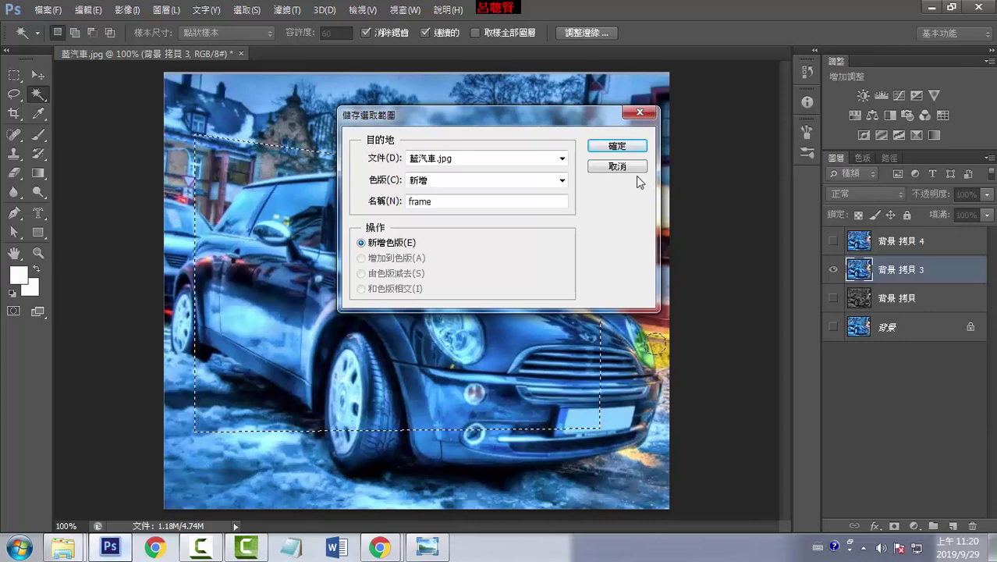
left_click(632, 145)
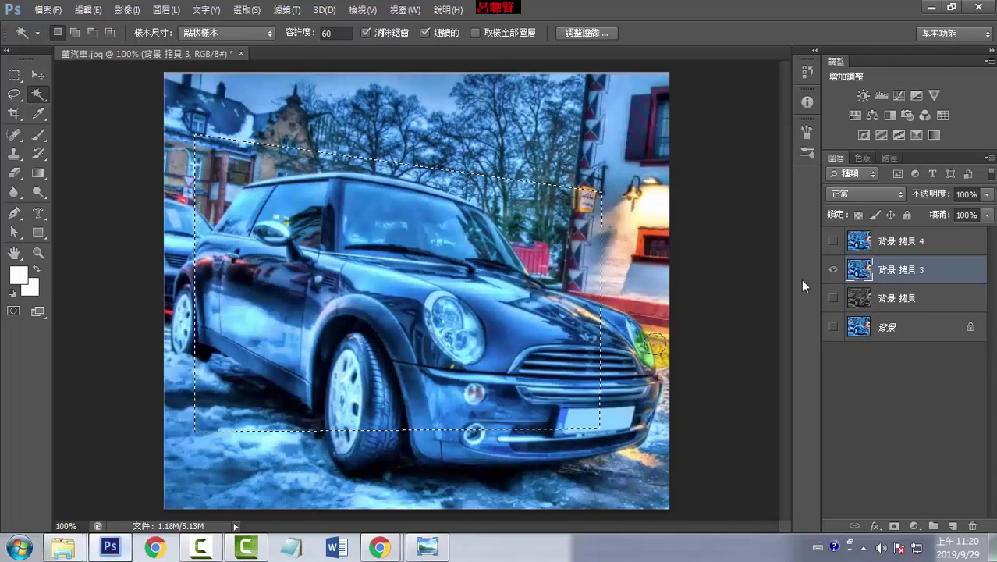
With the Rectangular Marquee active, open Stroke for the selection, showing 15 px width inside
right_click(515, 275)
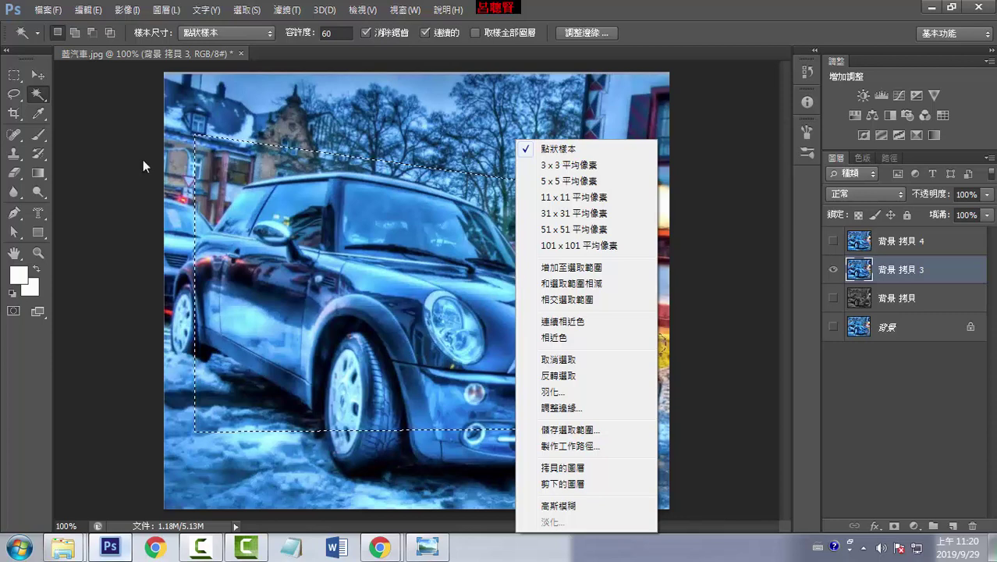
left_click(14, 81)
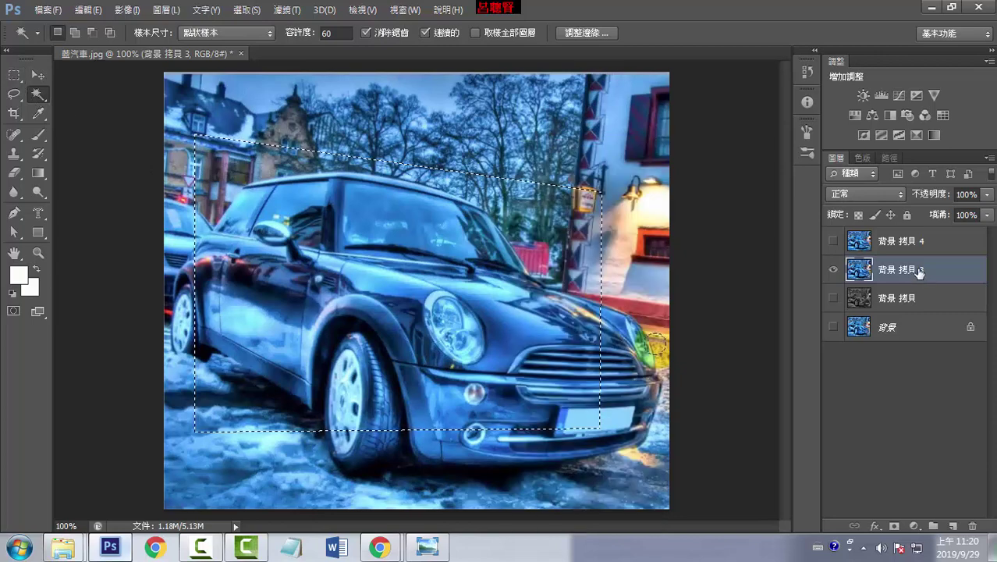
right_click(508, 291)
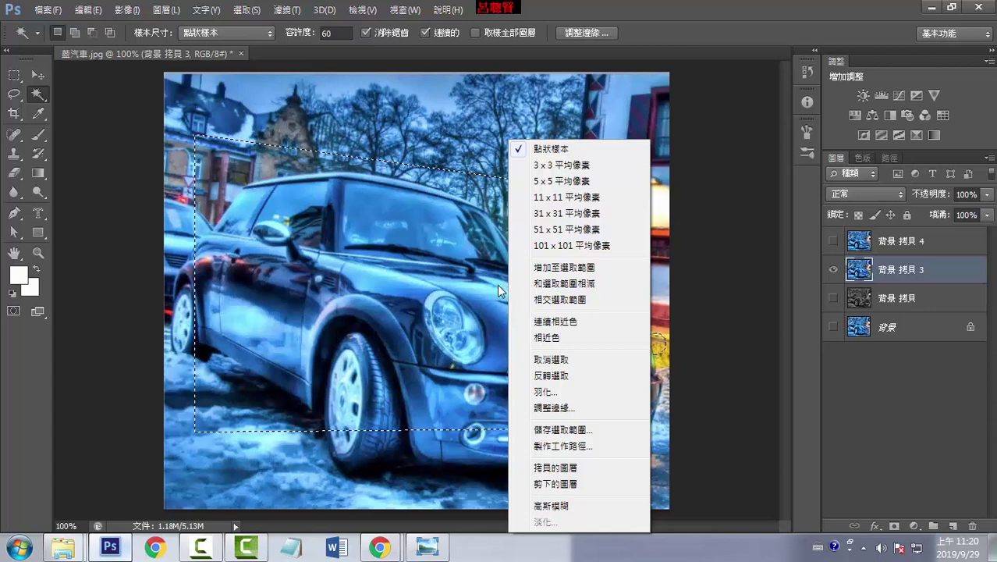
left_click(17, 76)
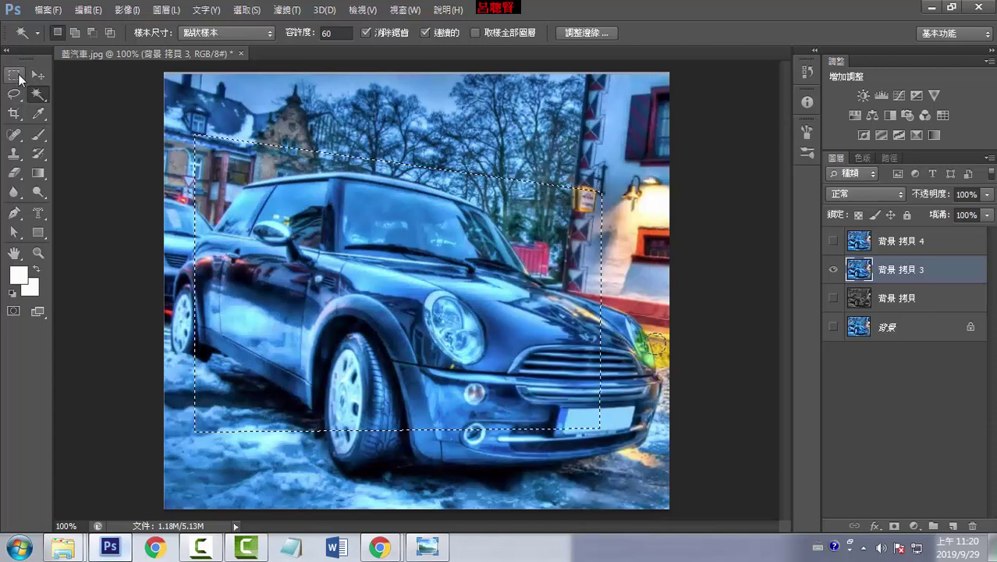
right_click(412, 226)
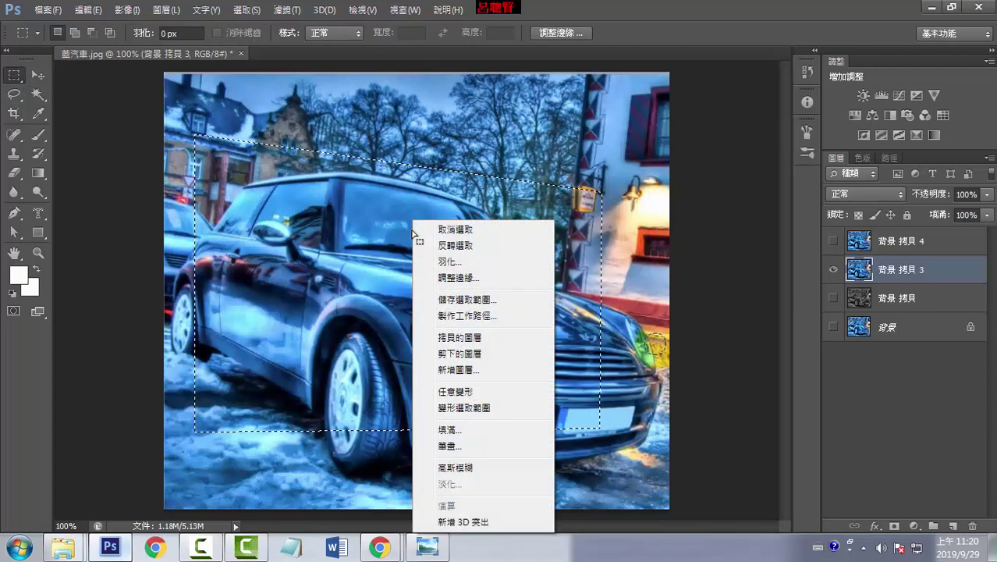
left_click(16, 78)
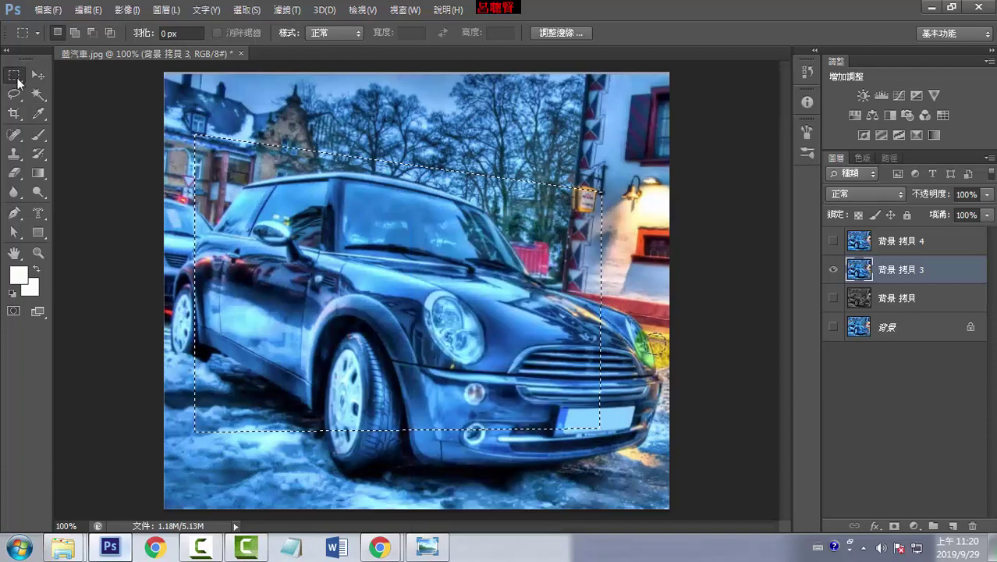
right_click(416, 260)
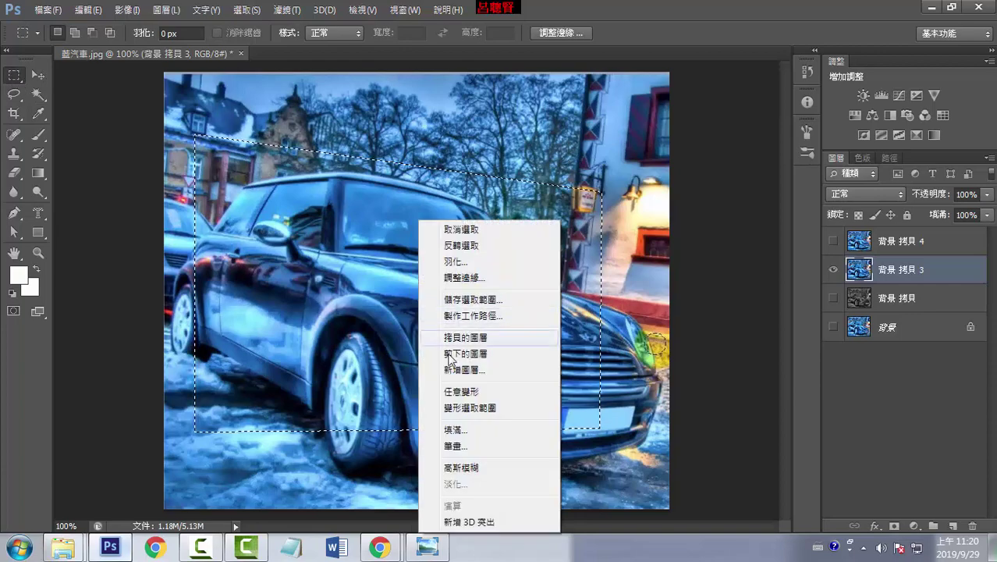
left_click(453, 447)
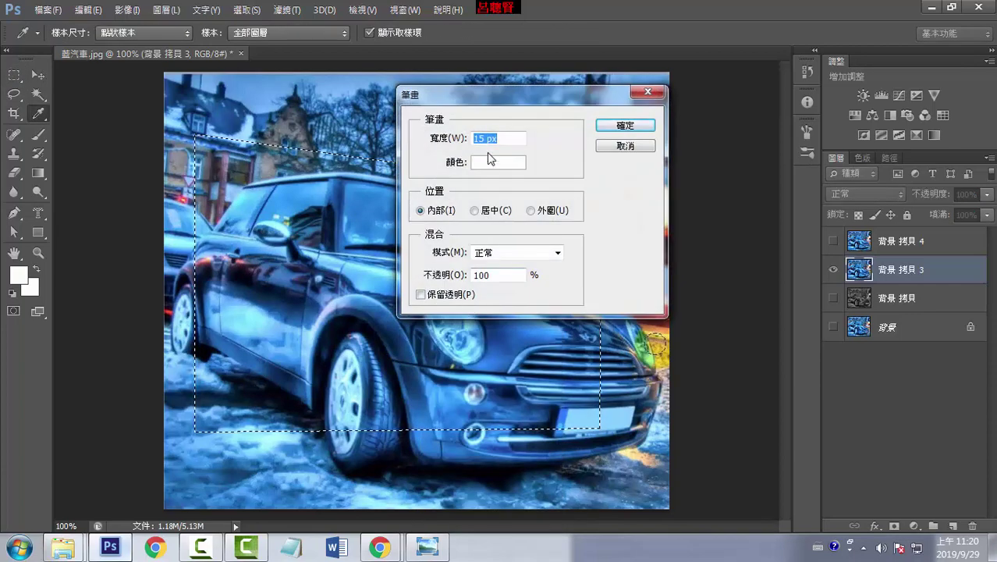
Apply the 15 px white inside stroke, delete everything outside the frame, and deselect
left_click(639, 127)
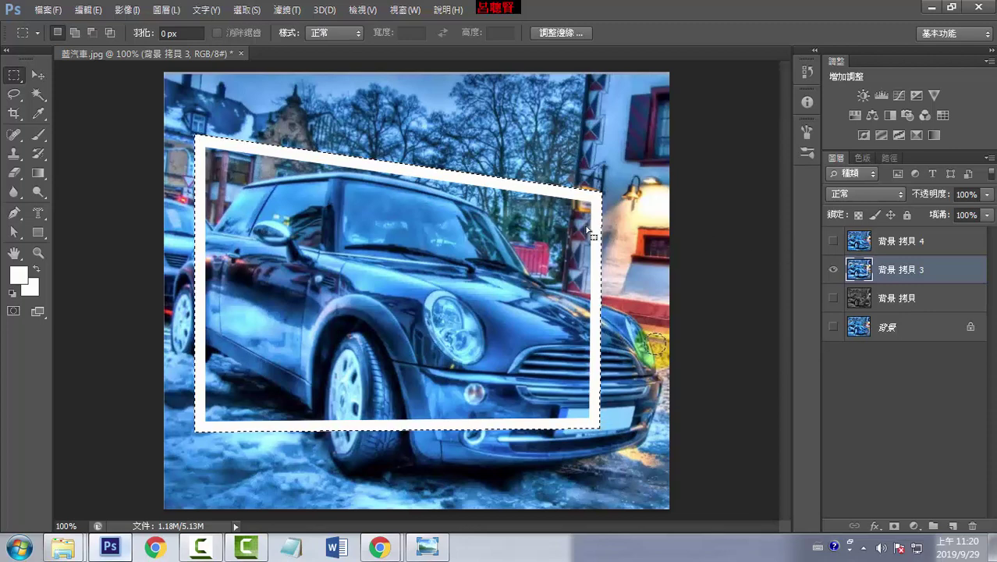
right_click(587, 226)
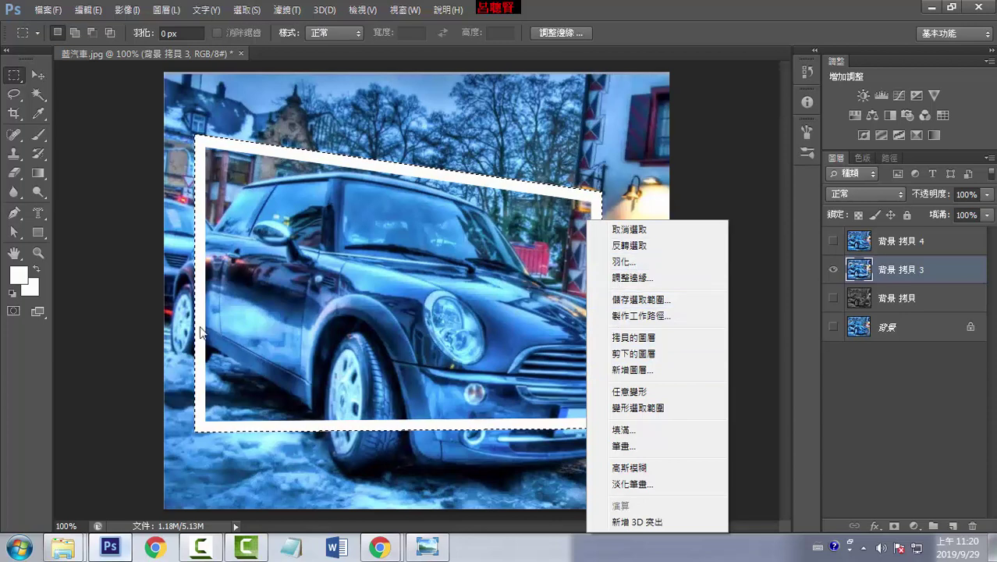
left_click(634, 246)
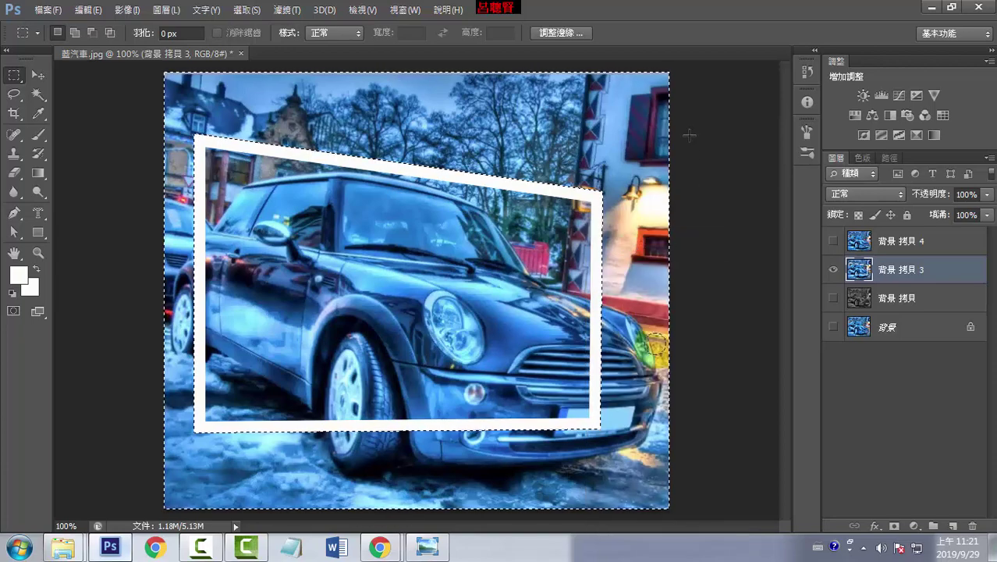
key("Delete")
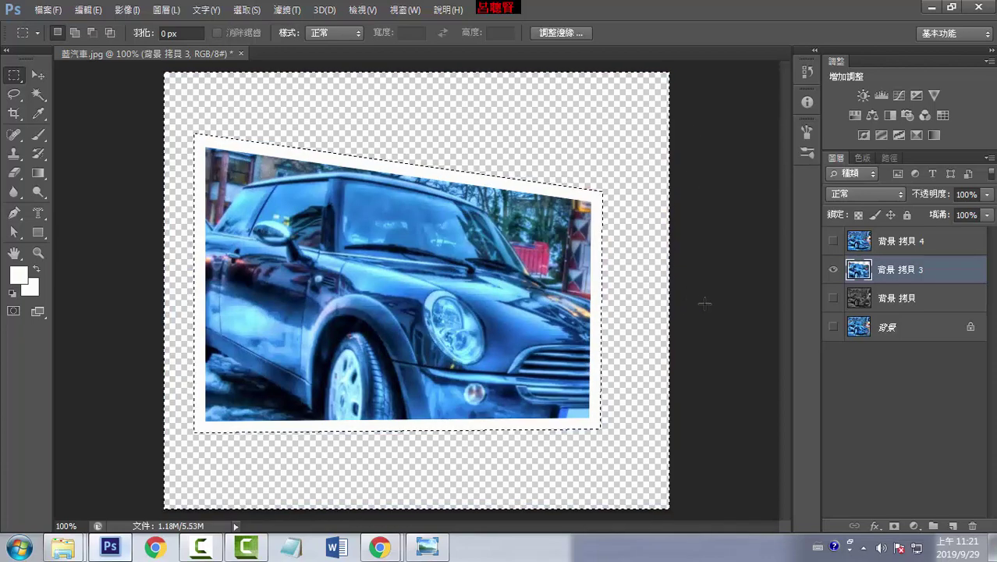
key("ctrl+d")
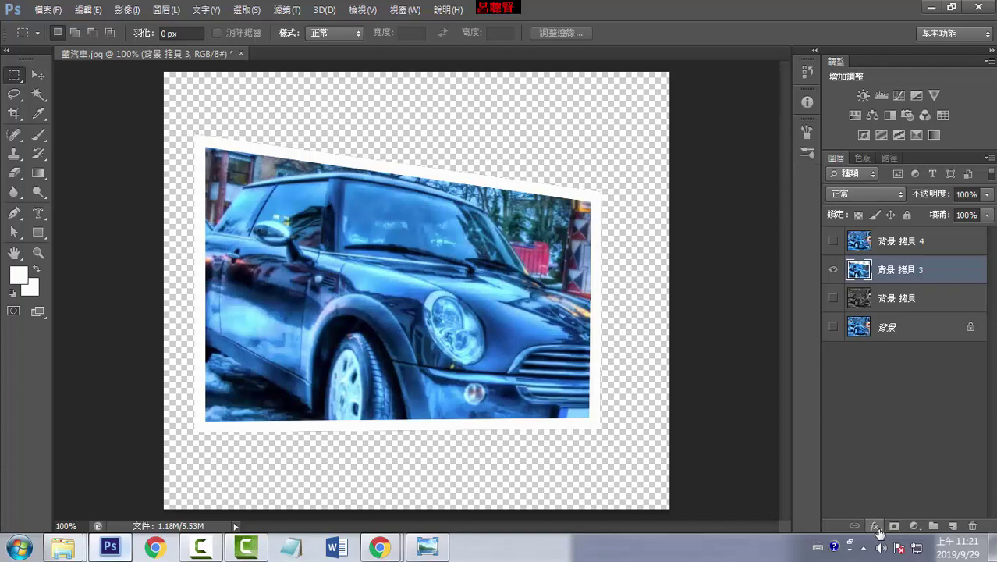
Add a drop shadow to the framed photo with distance 20 px, spread 23% and size 13 px
left_click(875, 527)
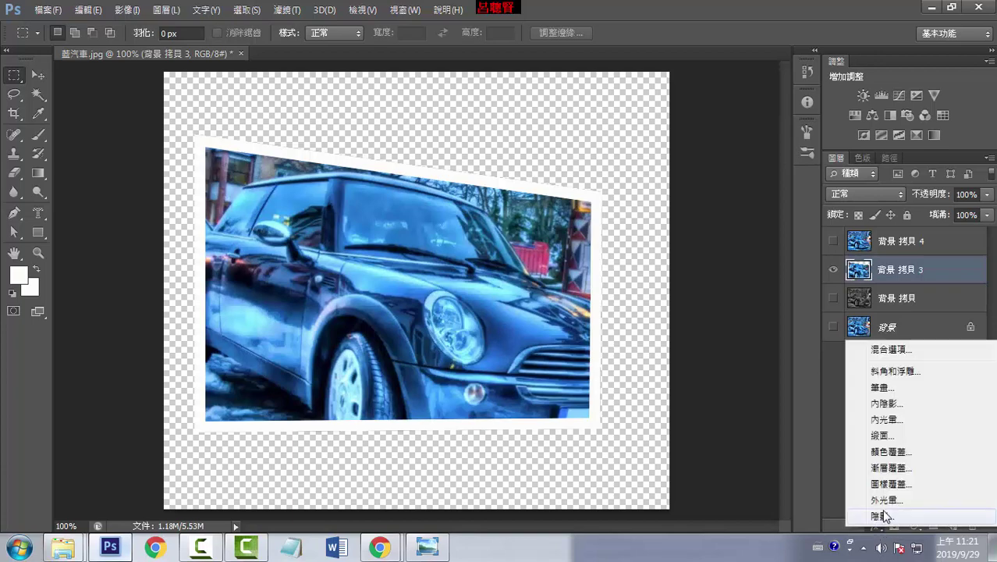
left_click(881, 516)
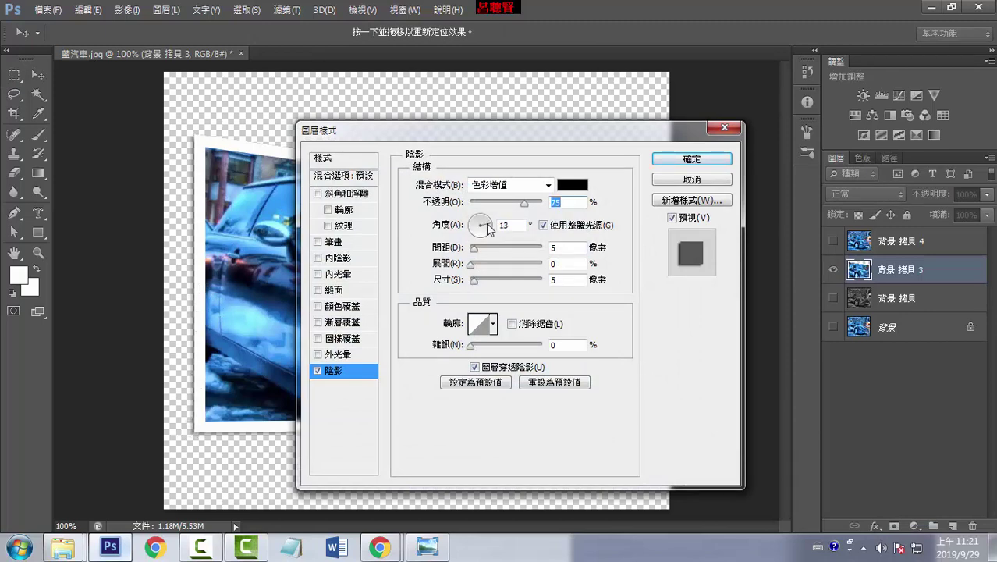
left_click_drag(488, 226, 485, 219)
left_click_drag(519, 130, 823, 154)
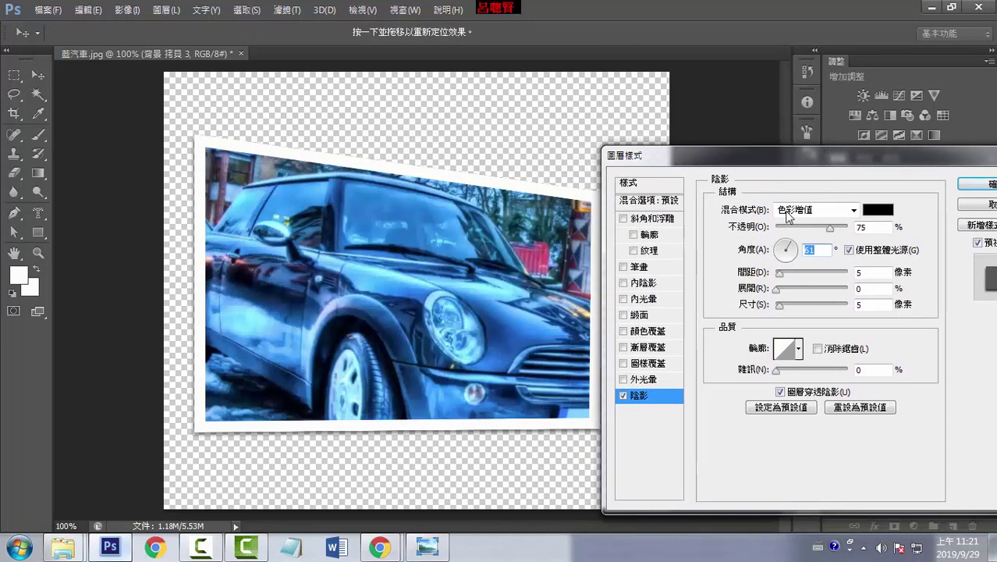
mouse_move(788, 250)
left_mouse_down()
mouse_move(771, 247)
mouse_move(819, 218)
left_mouse_up()
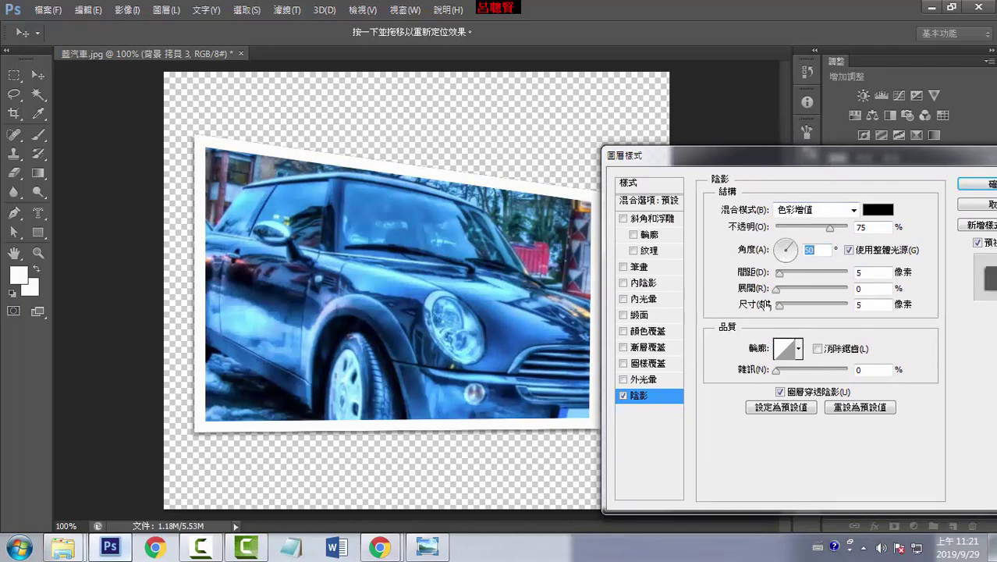
mouse_move(779, 304)
left_mouse_down()
mouse_move(792, 297)
mouse_move(790, 272)
left_mouse_up()
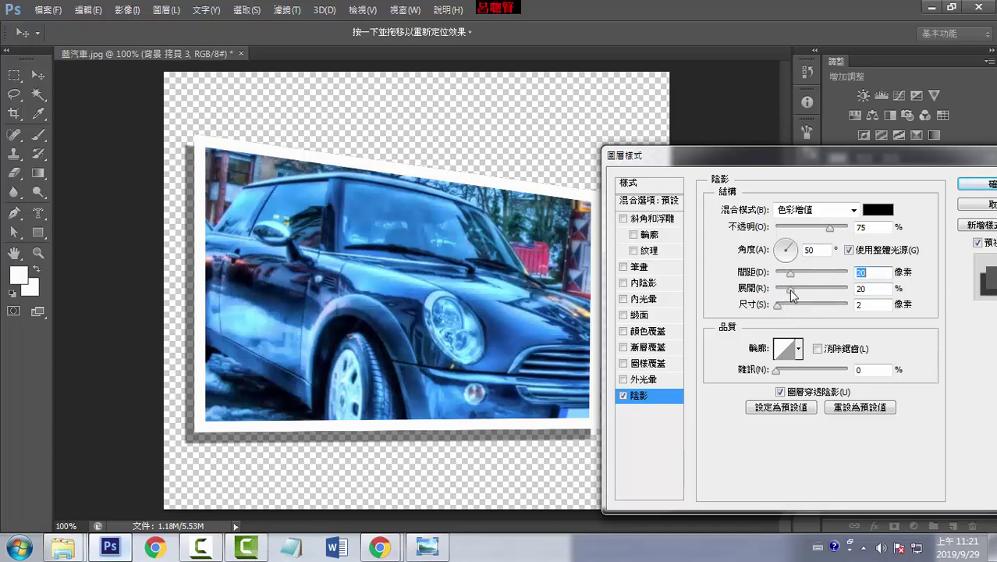
mouse_move(790, 292)
left_mouse_down()
mouse_move(799, 300)
mouse_move(791, 295)
mouse_move(785, 310)
left_mouse_up()
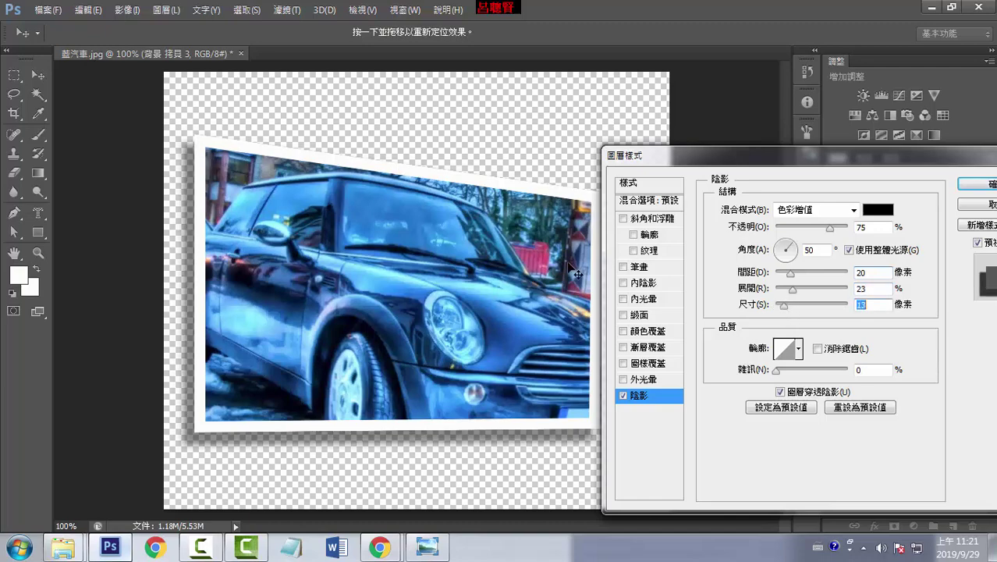
left_click(984, 188)
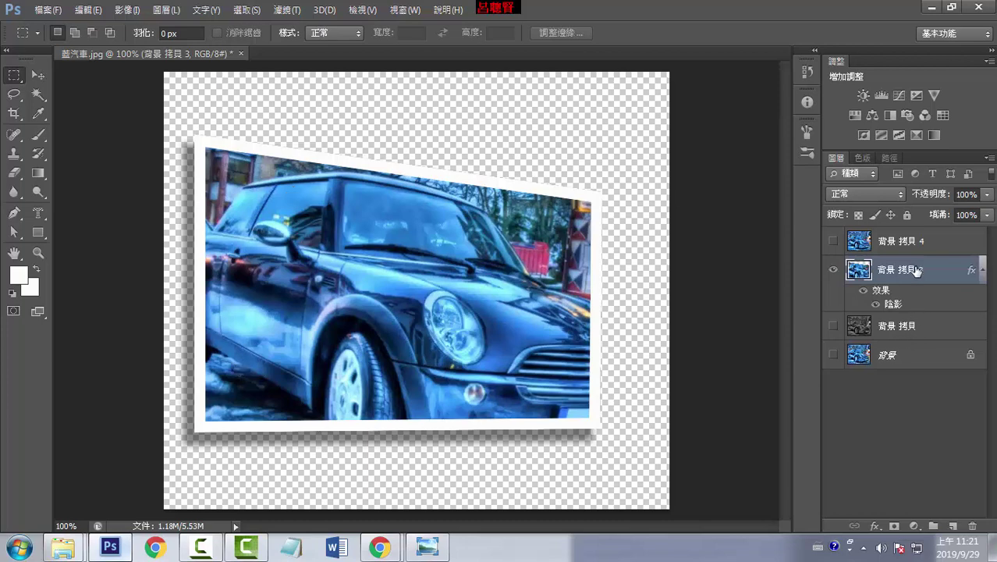
Delete layer 背景 拷貝 3, duplicate 背景 拷貝 4, and make it visible
left_click(971, 527)
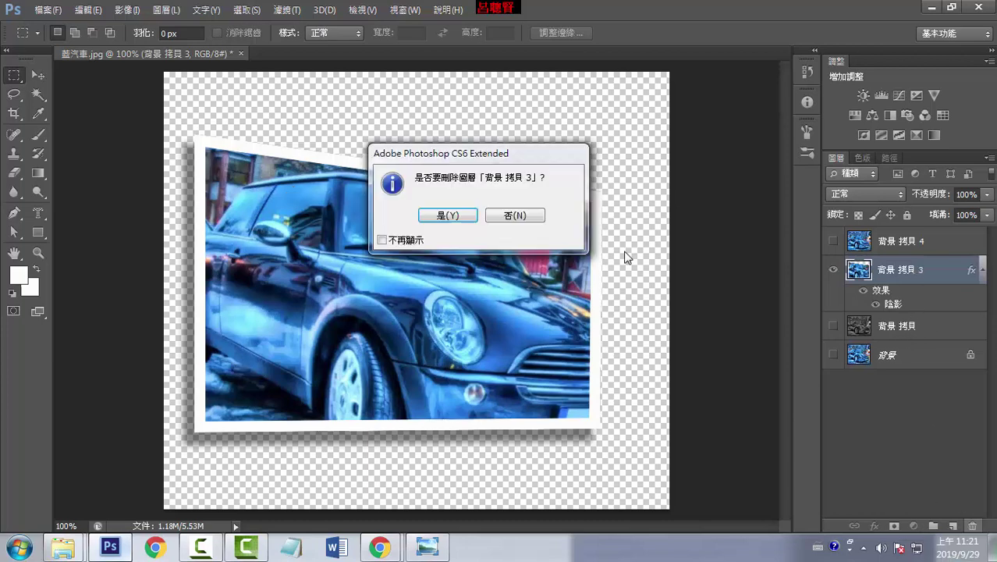
left_click(447, 215)
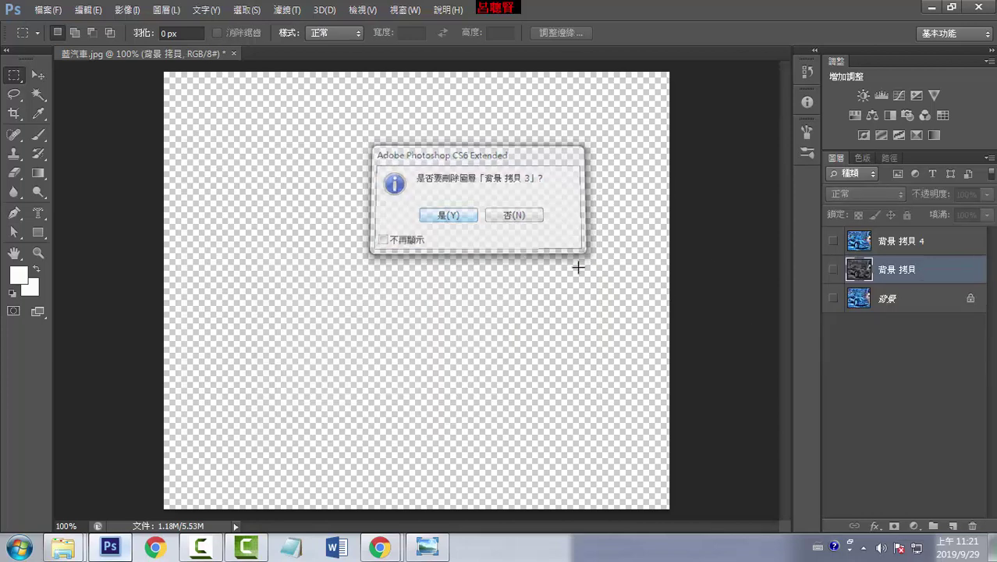
left_click(873, 246)
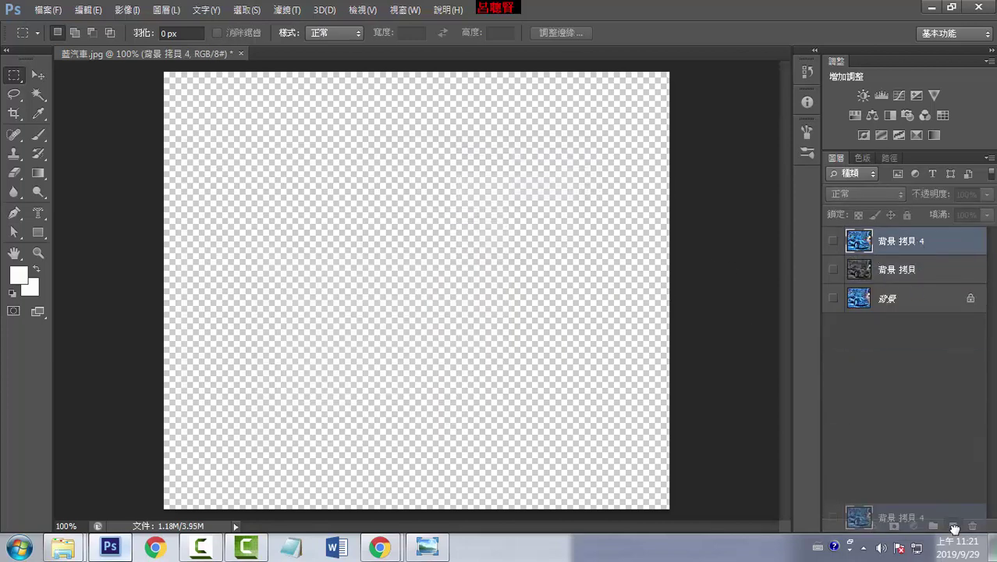
left_click_drag(923, 333, 952, 526)
left_click(890, 270)
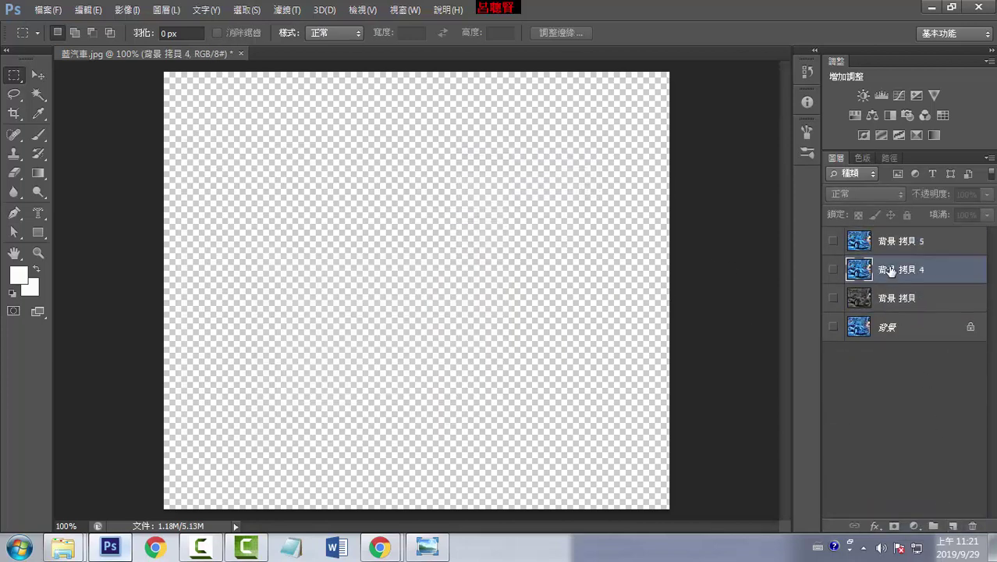
left_click(833, 269)
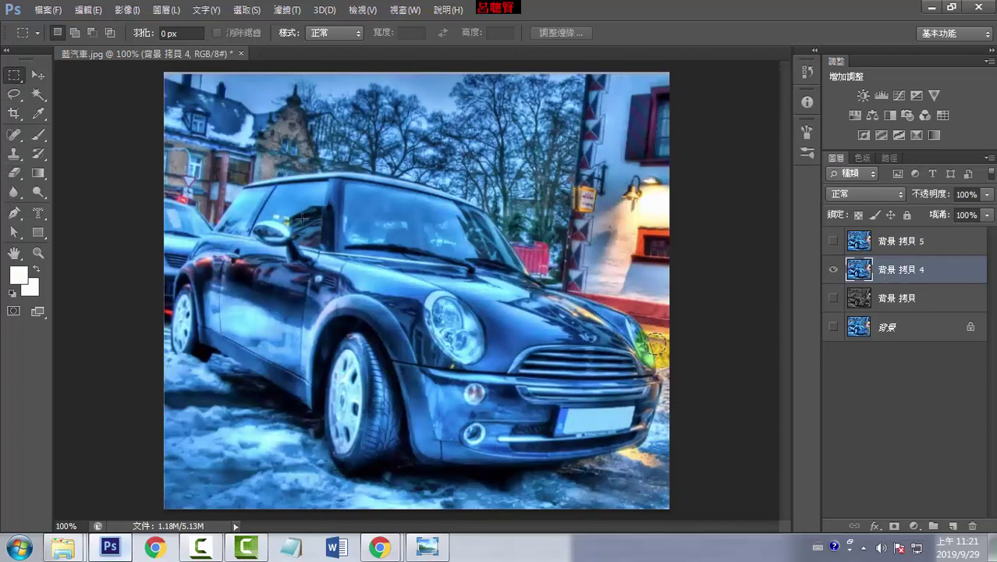
Draw a rectangular selection around the car and set Transform Selection to Distort
left_click_drag(227, 151, 587, 424)
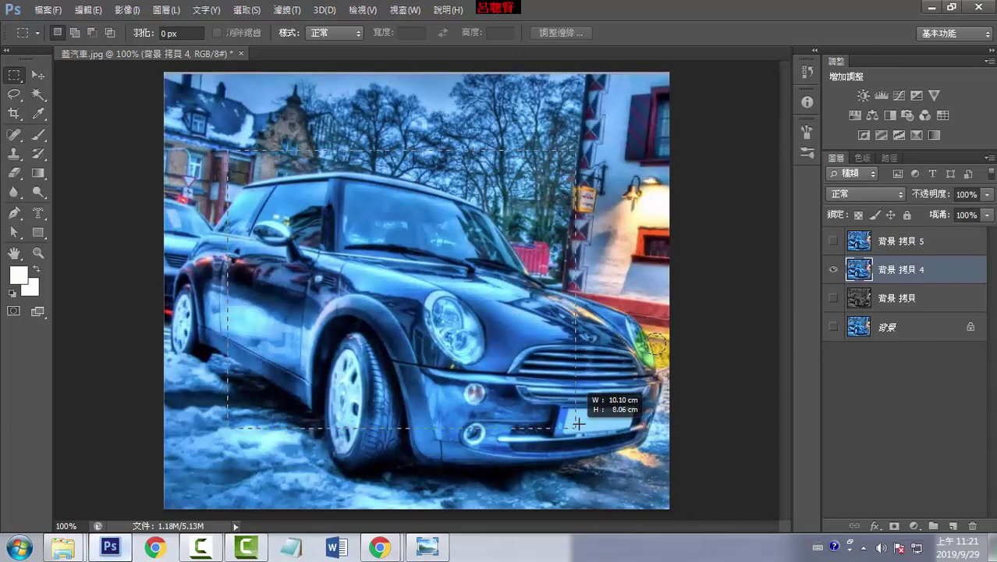
right_click(479, 288)
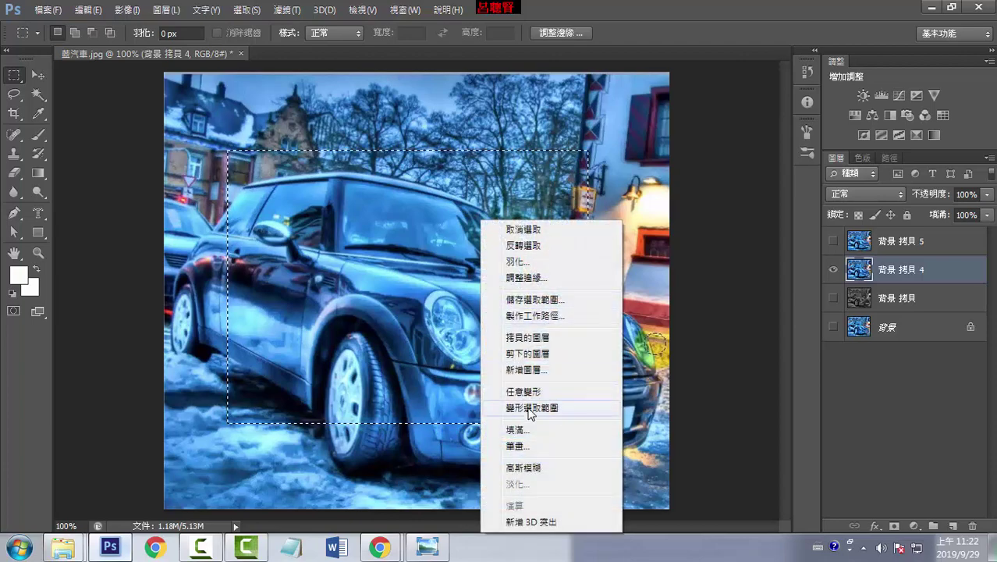
left_click(491, 407)
right_click(461, 275)
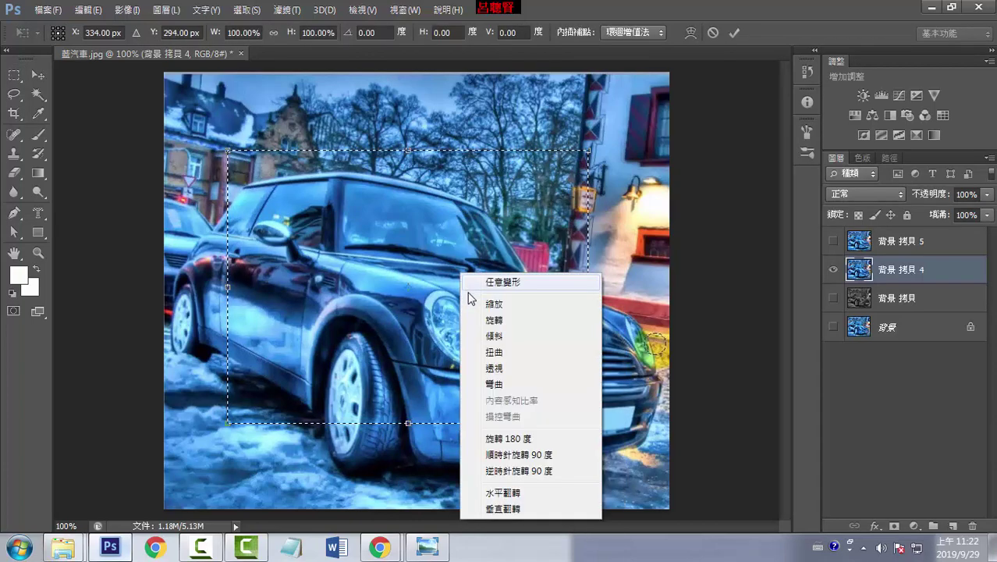
left_click(494, 353)
Drag the selection's corners into a tilted quadrilateral around the car and commit
left_click_drag(588, 151, 596, 225)
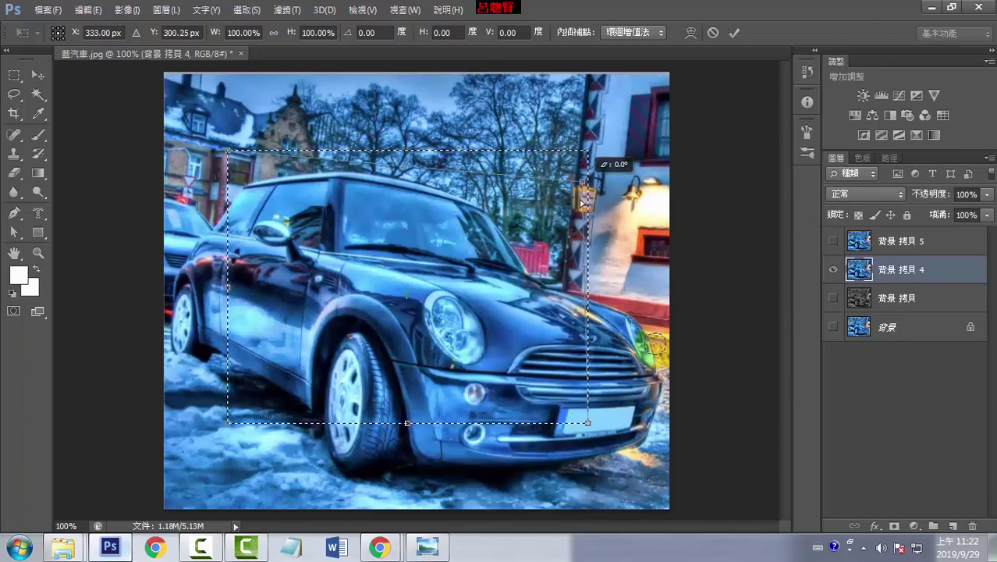
left_click_drag(227, 150, 206, 159)
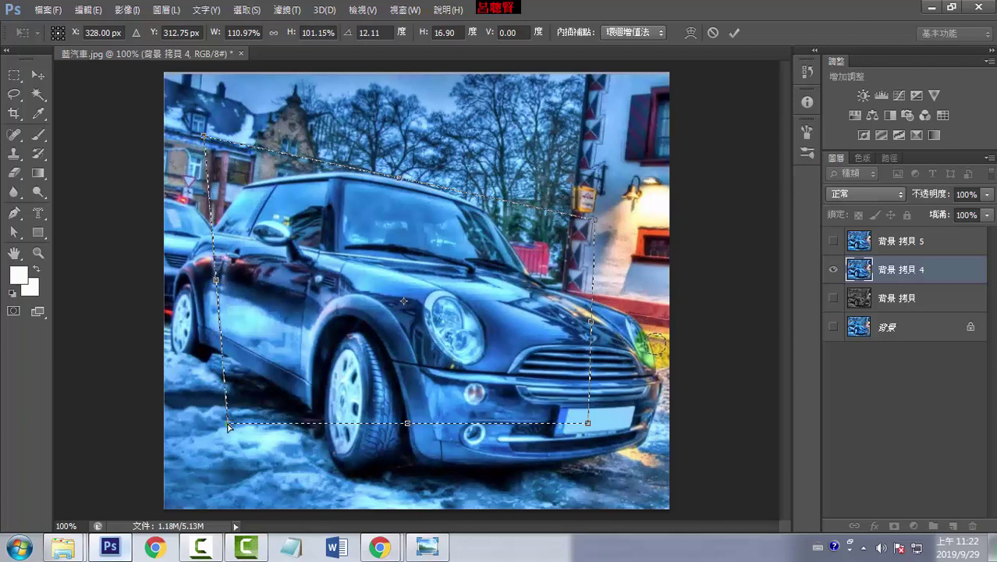
mouse_move(227, 423)
left_mouse_down()
mouse_move(208, 429)
mouse_move(205, 447)
mouse_move(204, 439)
left_mouse_up()
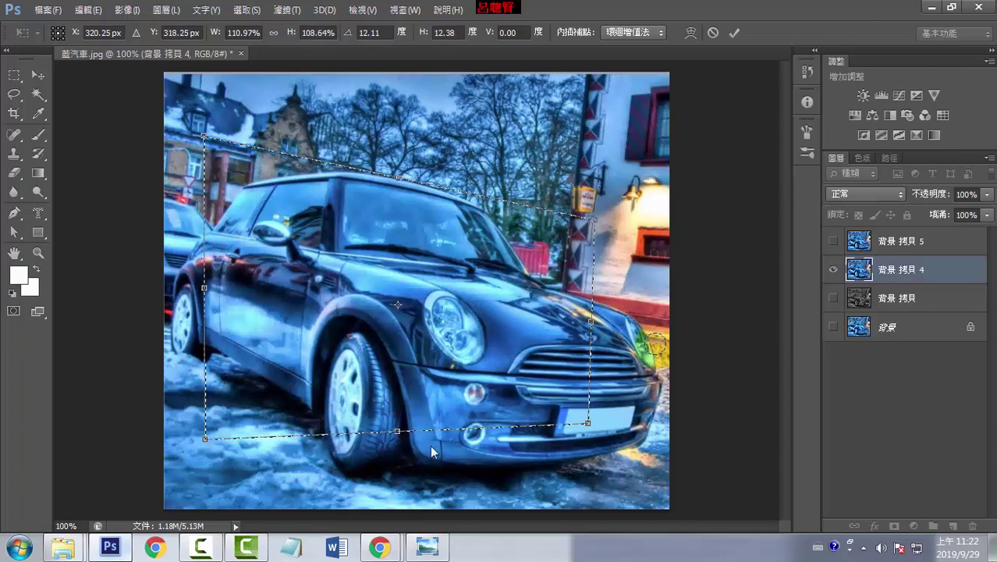
left_click_drag(589, 425, 602, 443)
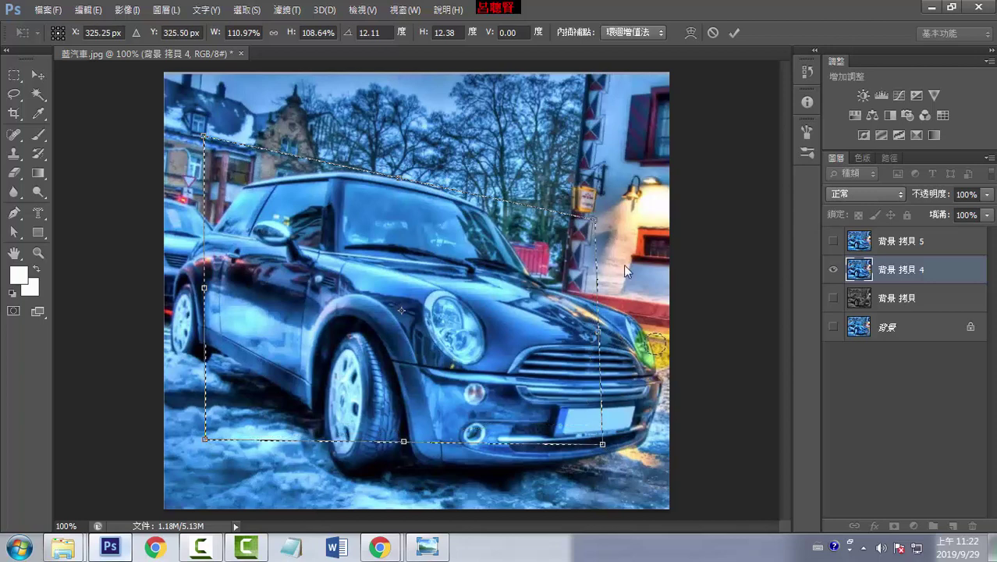
left_click_drag(603, 443, 629, 450)
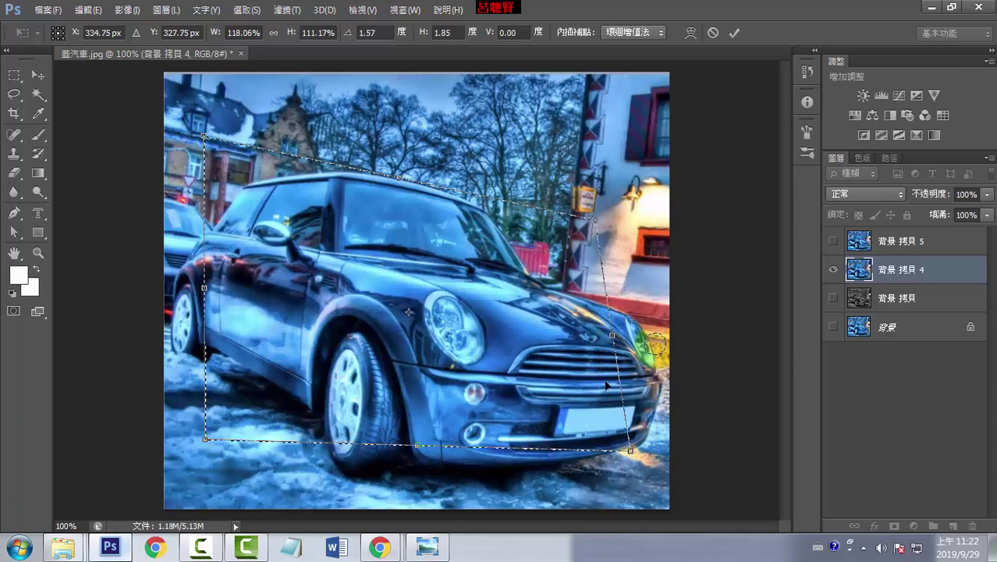
left_click_drag(626, 451, 589, 445)
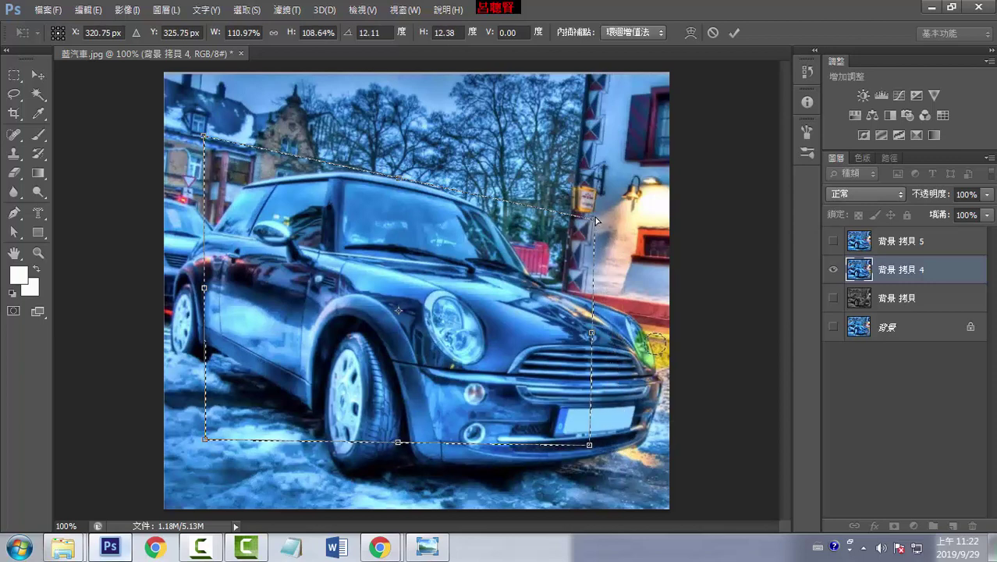
left_click_drag(592, 218, 593, 208)
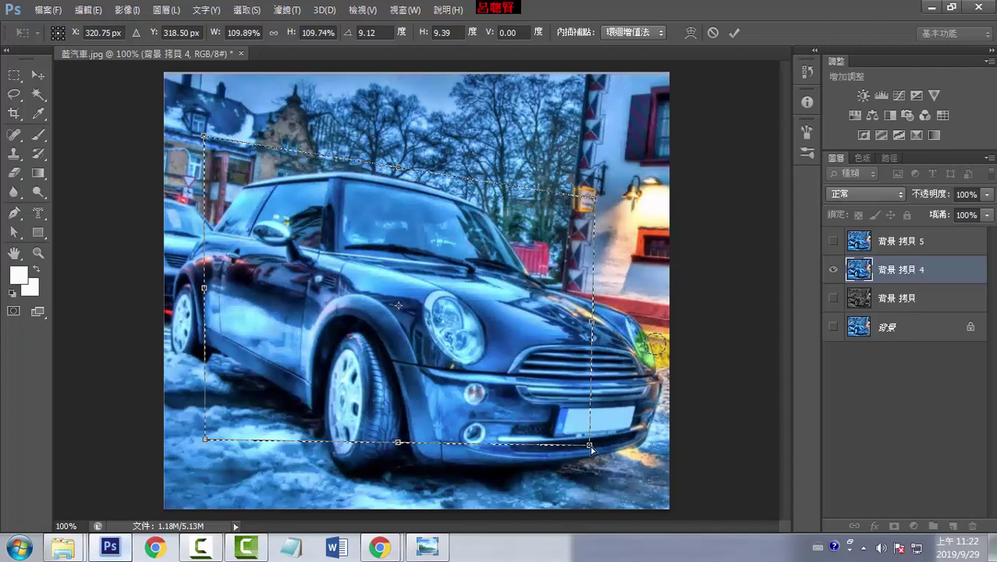
left_click_drag(588, 443, 593, 444)
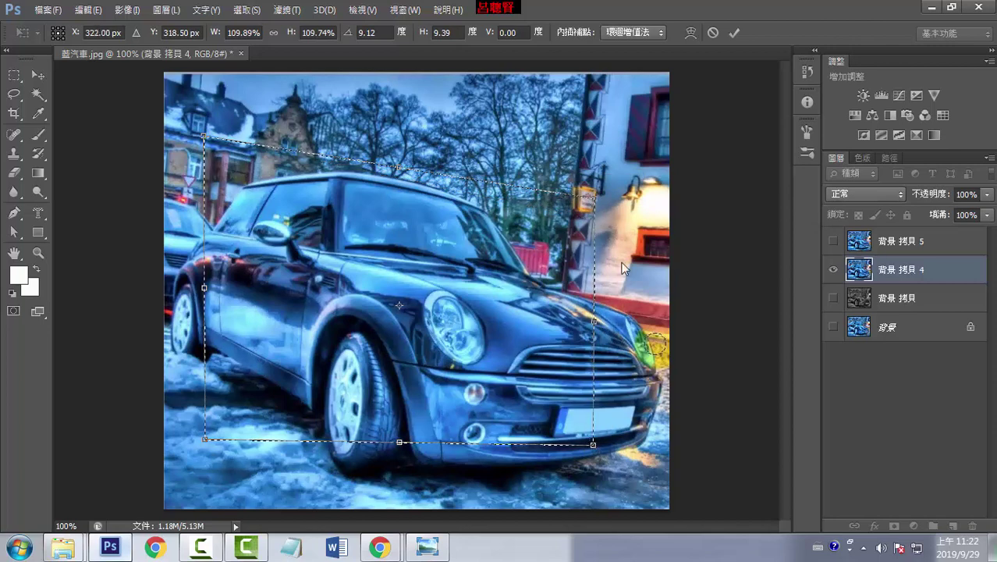
left_click(733, 32)
Stroke the tilted selection with a 15 px white border placed inside
right_click(484, 255)
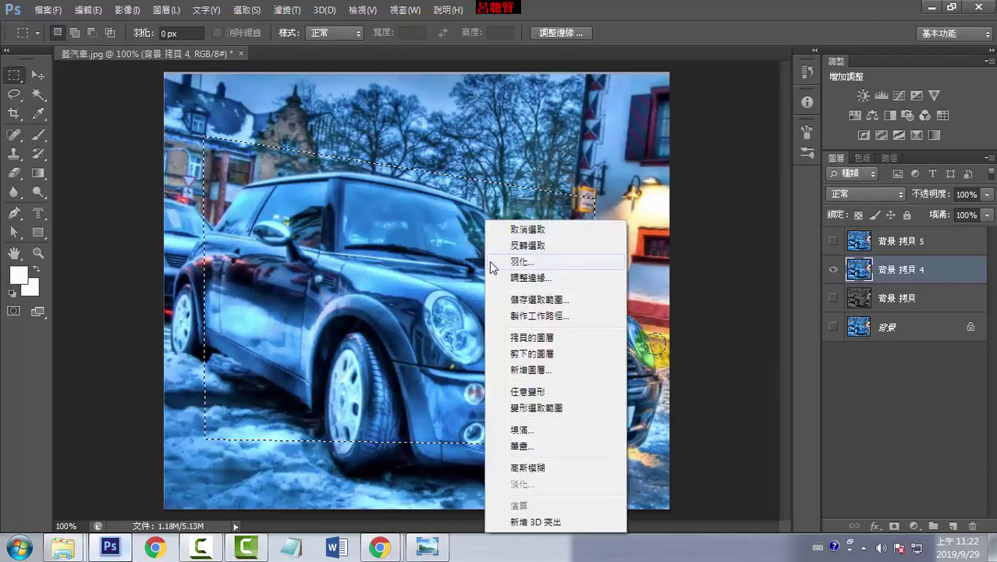
left_click(521, 446)
left_click(489, 138)
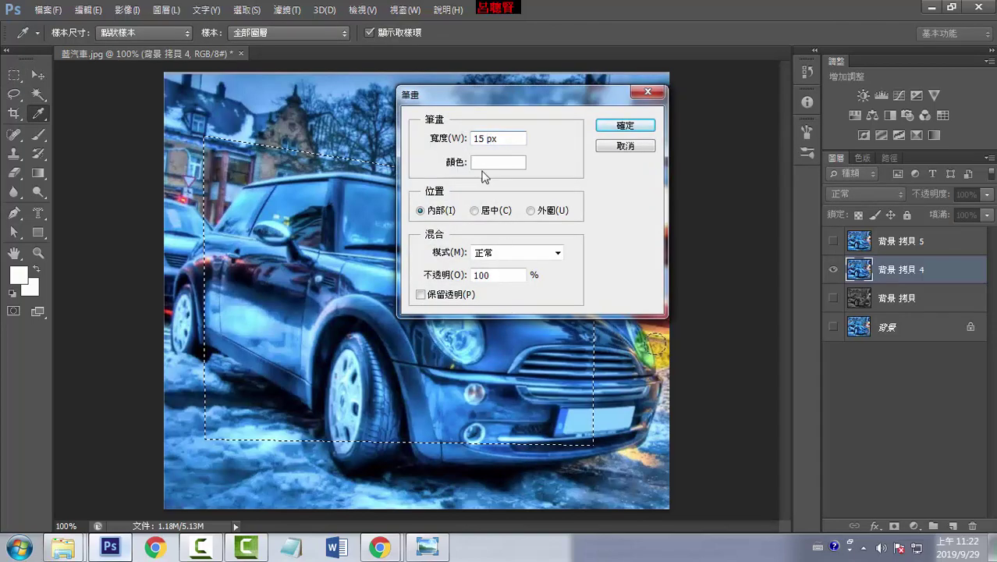
left_click(625, 126)
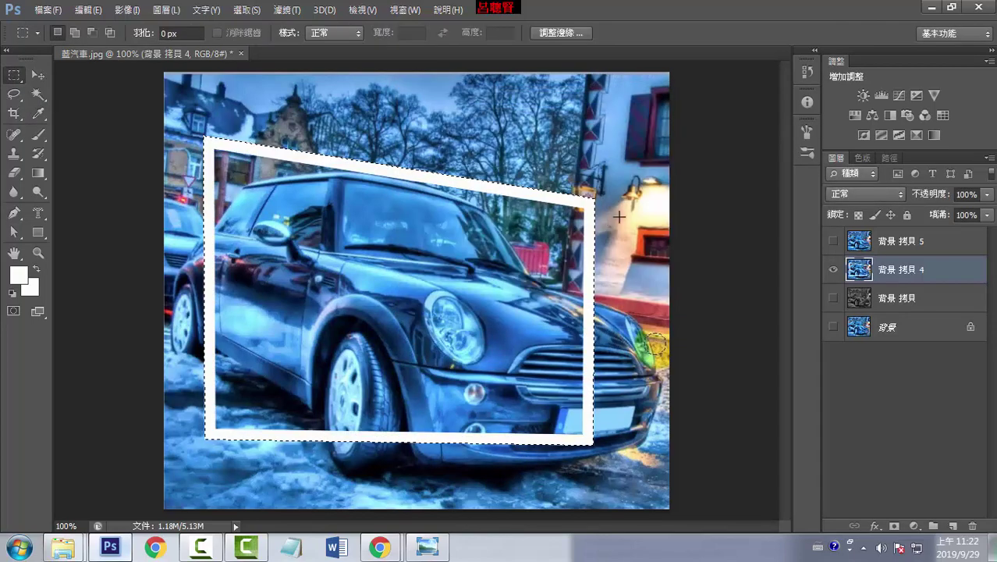
Invert the selection and delete everything outside the frame to transparency
right_click(550, 249)
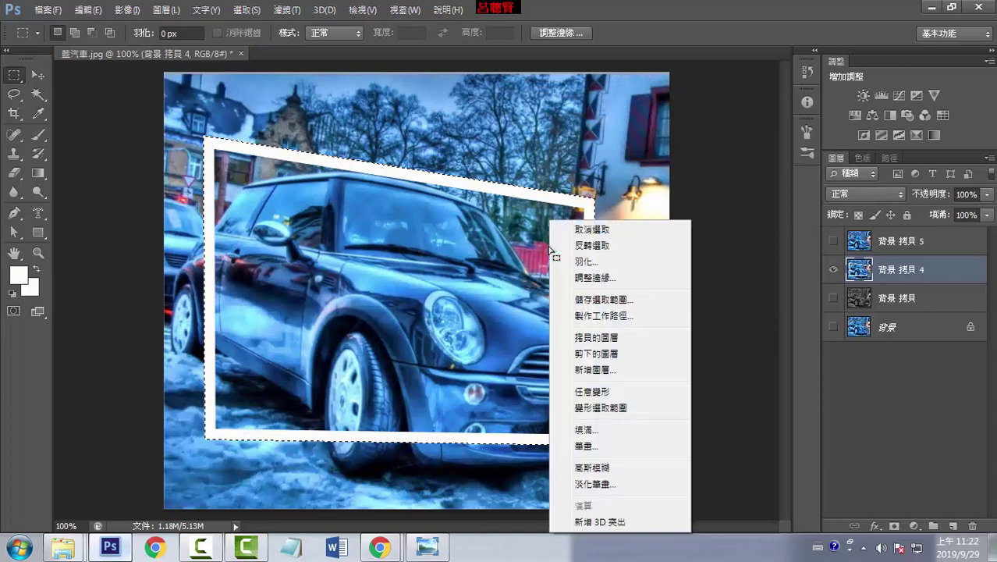
left_click(601, 246)
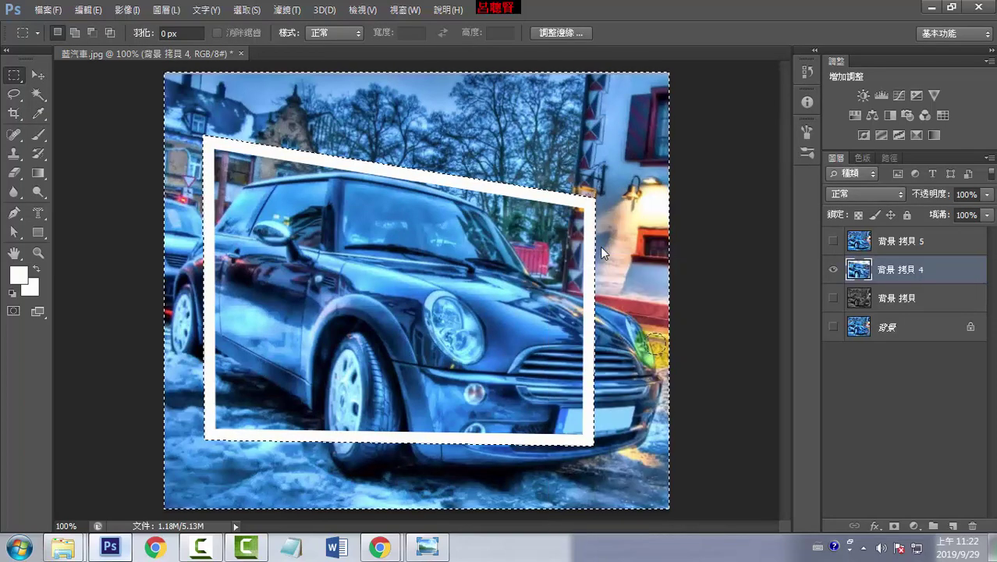
key("Delete")
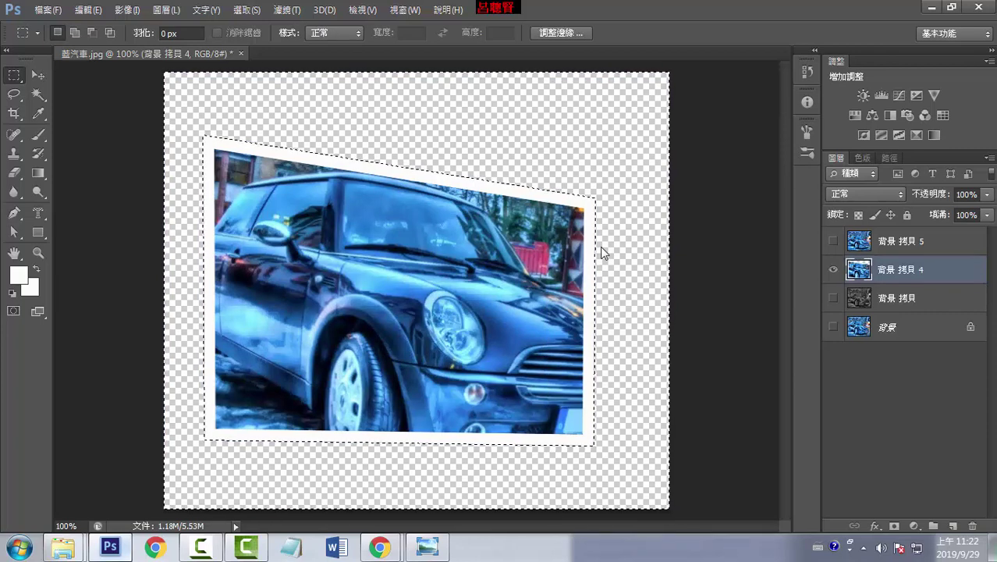
left_click(200, 547)
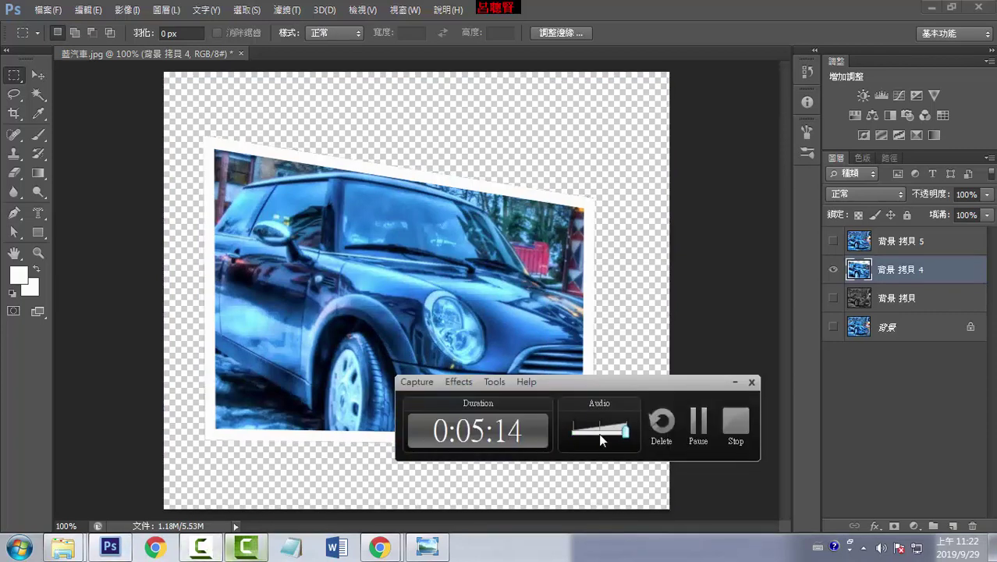